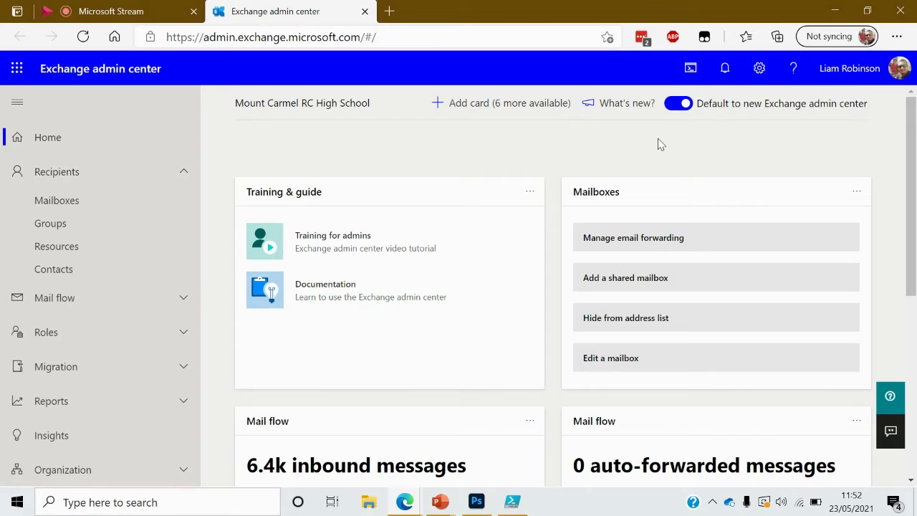
# Step: Open the Exchange admin roles list and look through the role groups required for the email removal
pyautogui.click(75, 342)
pyautogui.click(80, 360)
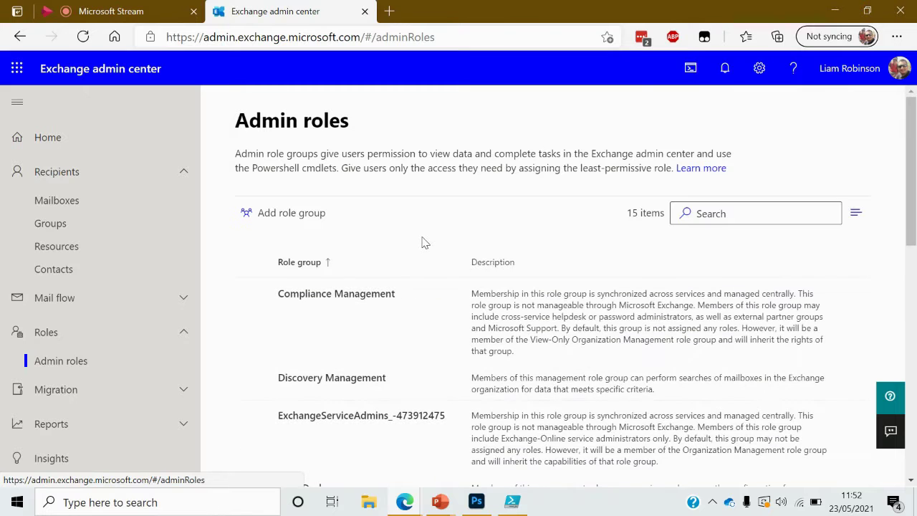
pyautogui.scroll(-1, 423, 242)
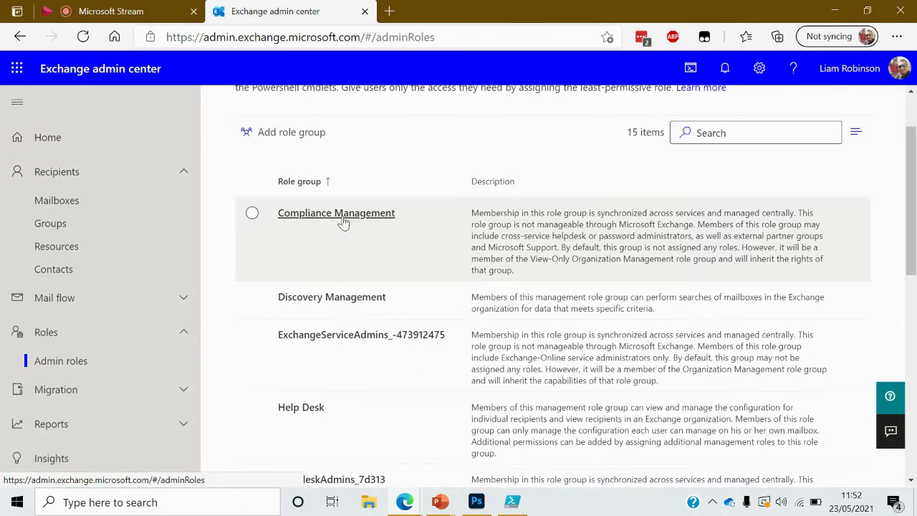
pyautogui.scroll(-1, 406, 365)
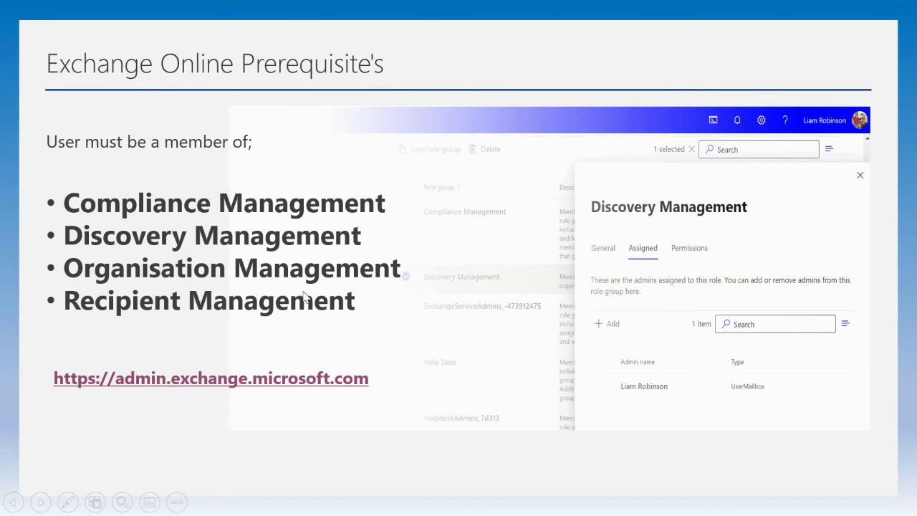
pyautogui.hotkey('alt', 'Tab')
pyautogui.scroll(-3, 445, 373)
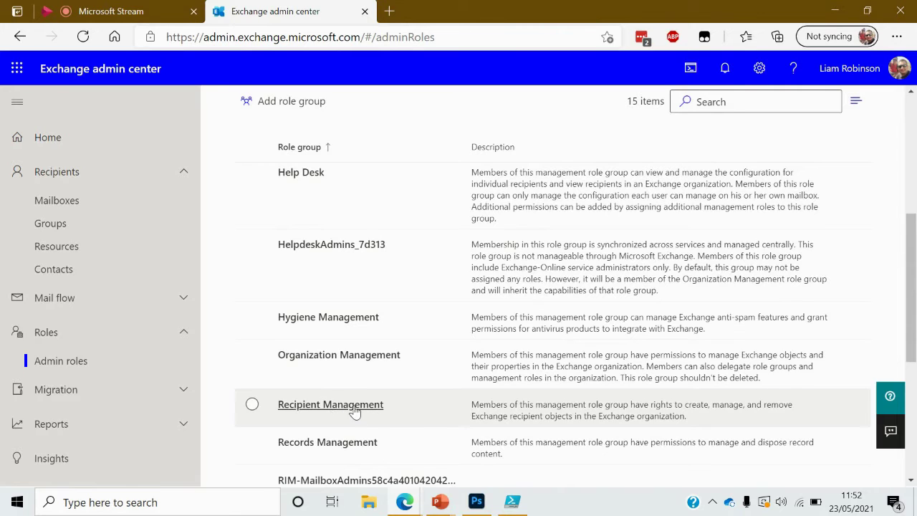
# Step: View the admins assigned to the Recipient Management role group, and close its details
pyautogui.click(355, 412)
pyautogui.scroll(-1, 597, 242)
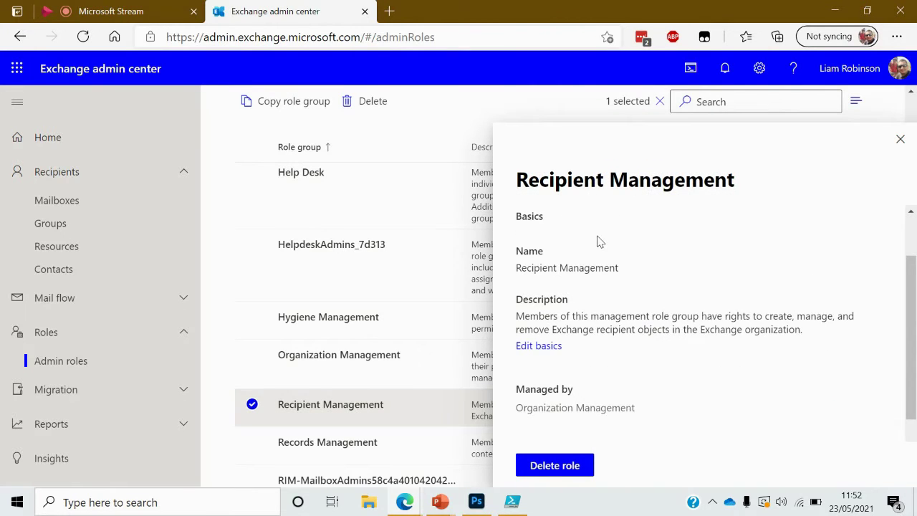
pyautogui.scroll(1, 597, 242)
pyautogui.click(593, 236)
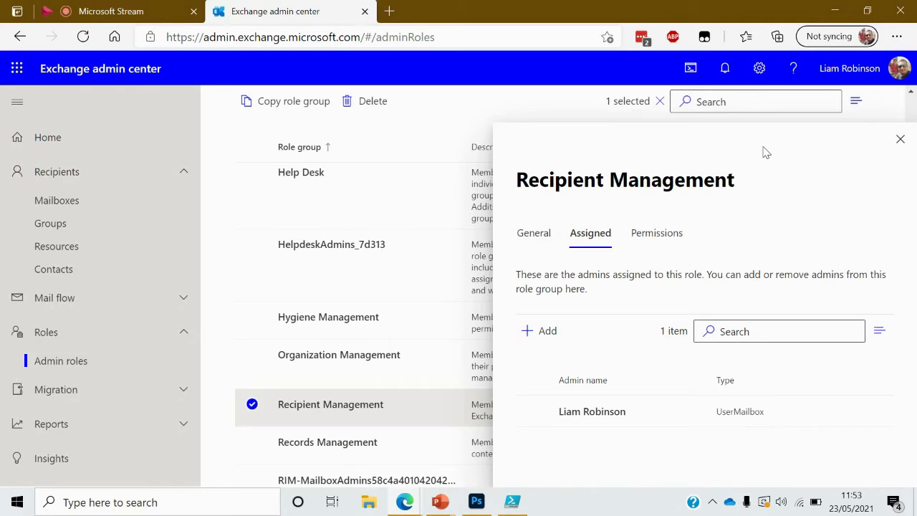
pyautogui.click(902, 141)
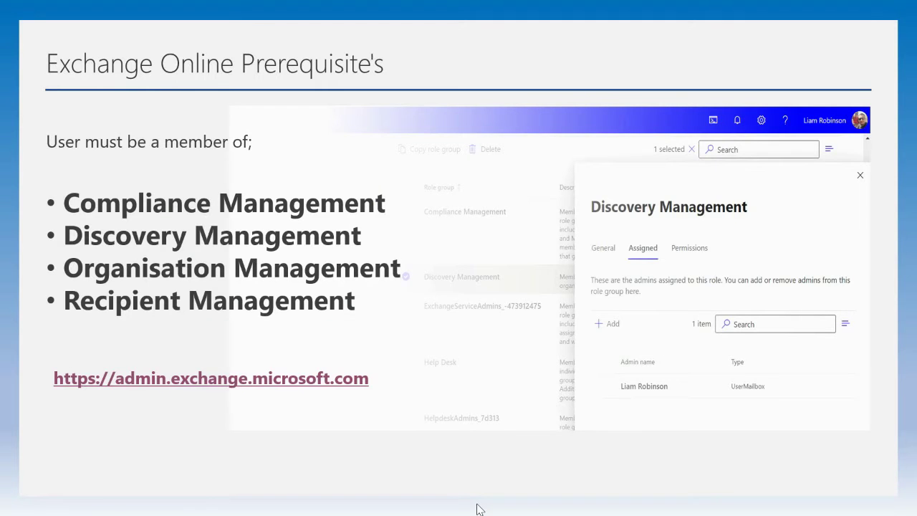
# Step: Switch to the Outlook window and view the Top Secret email in the Test Staff inbox
pyautogui.press('Right')
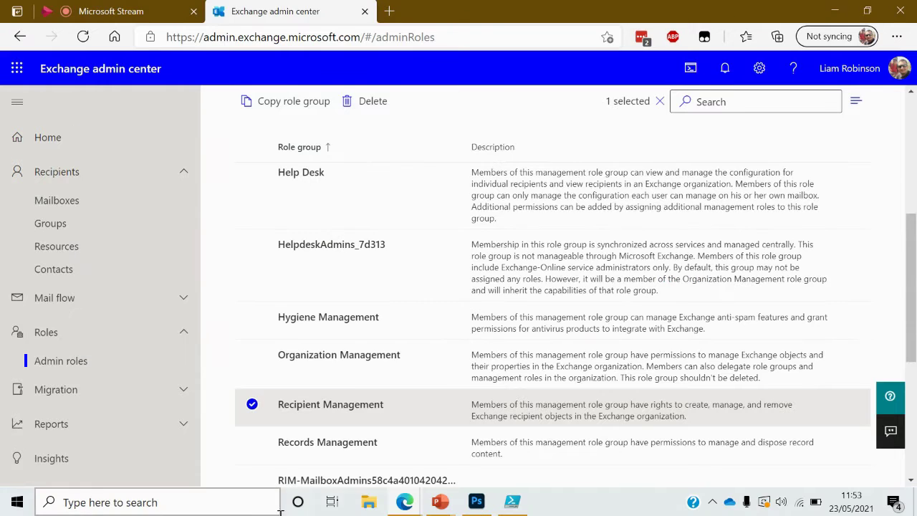
pyautogui.moveTo(404, 502)
pyautogui.click(401, 462)
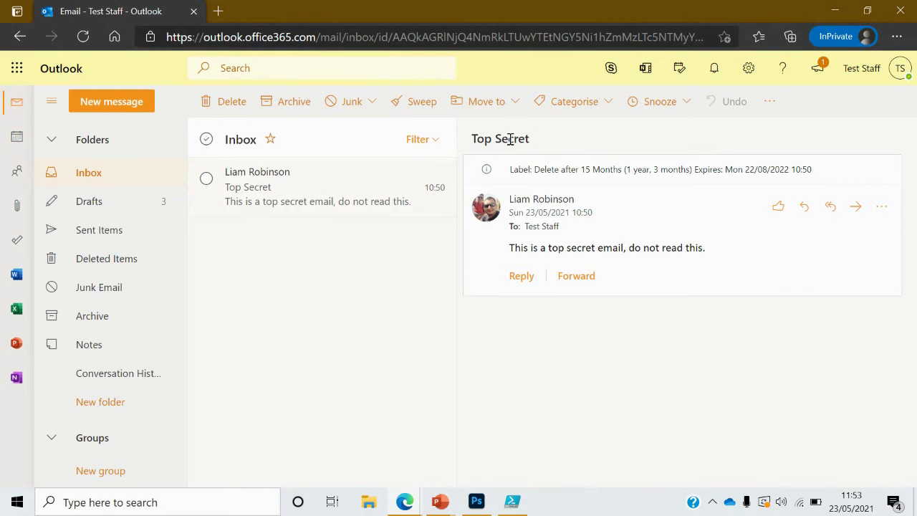
# Step: Switch to the Microsoft 365 compliance center home page and dismiss its tip about improving the compliance posture
pyautogui.click(416, 494)
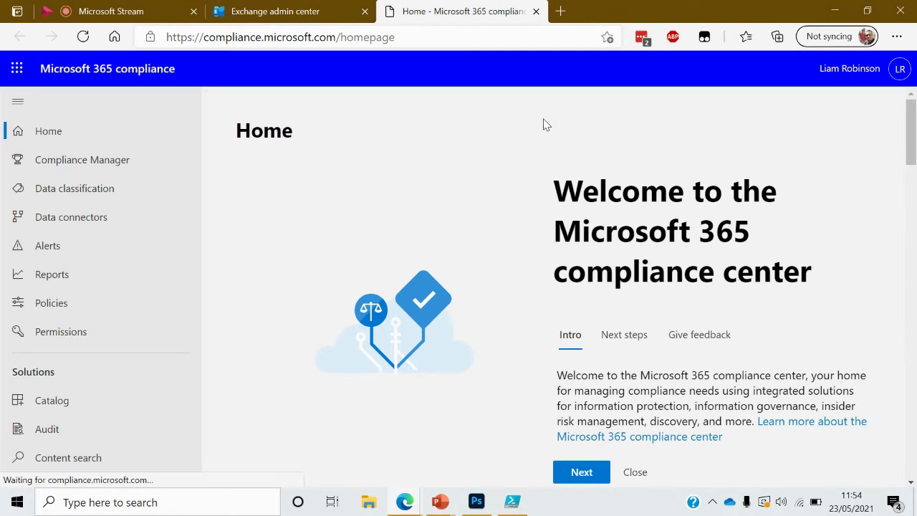
pyautogui.scroll(-1, 432, 116)
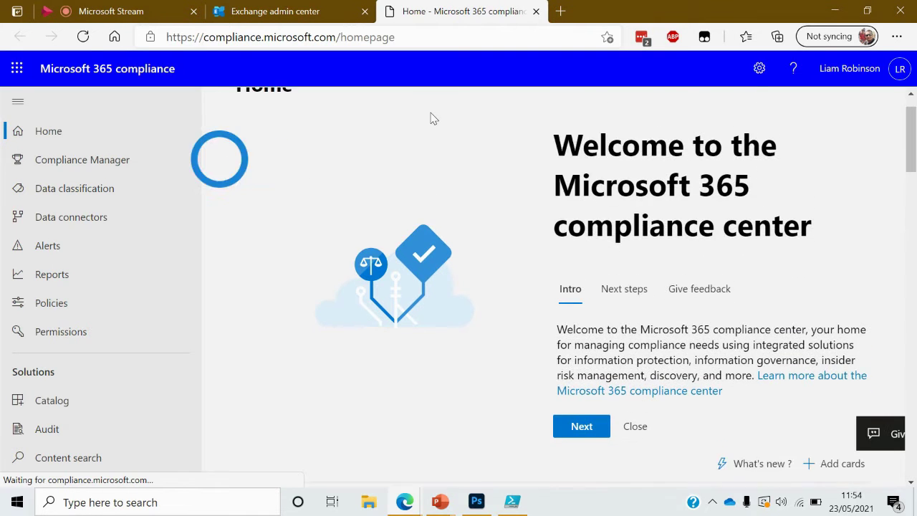
pyautogui.scroll(1, 431, 116)
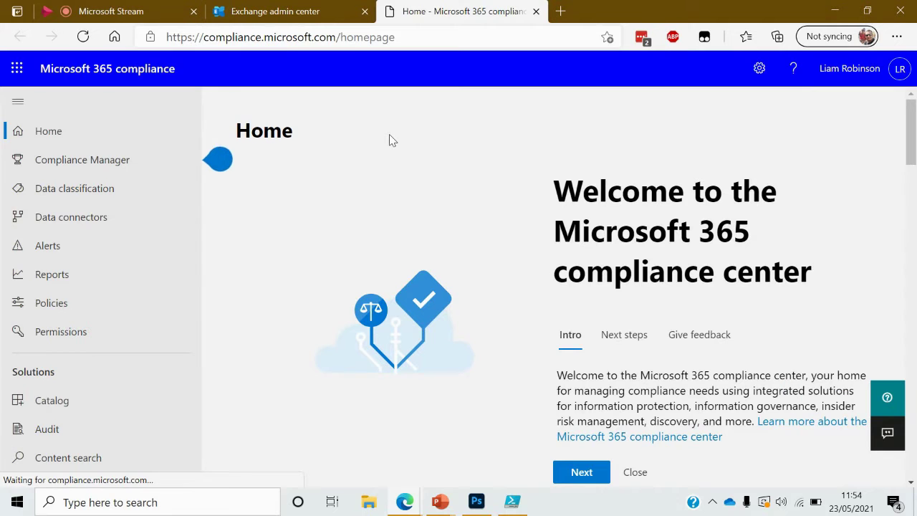
pyautogui.click(218, 159)
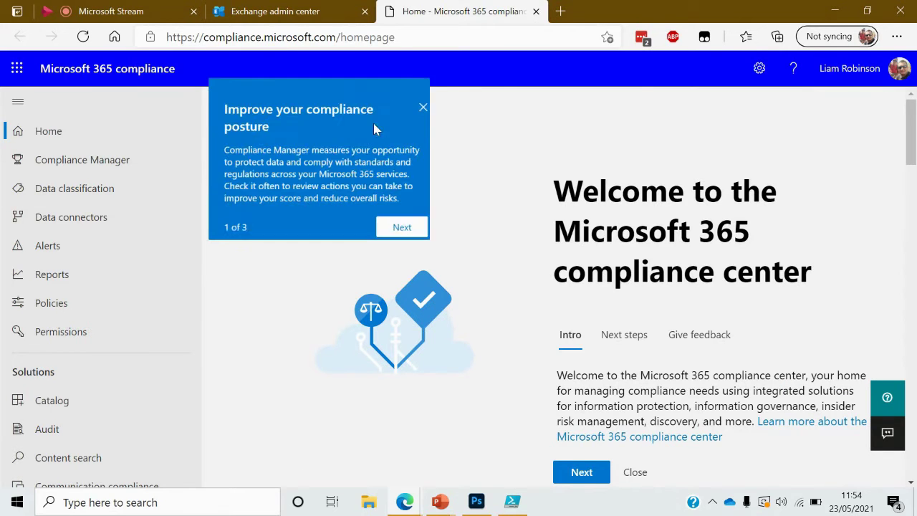
pyautogui.click(450, 93)
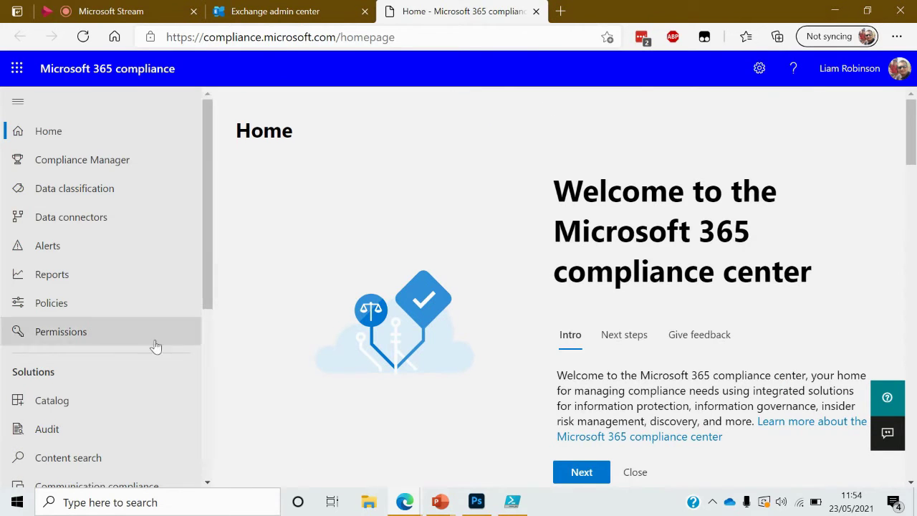
# Step: Open the Core eDiscovery case list
pyautogui.scroll(-3, 162, 241)
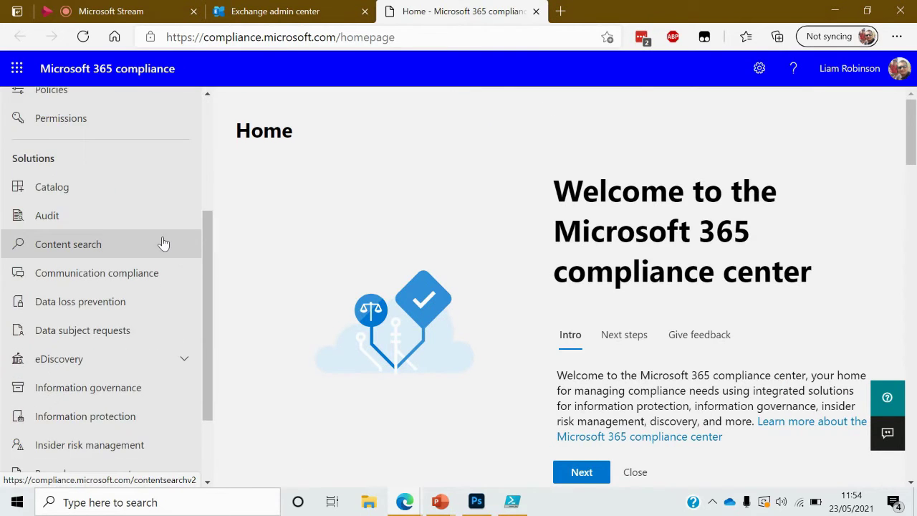
pyautogui.click(111, 366)
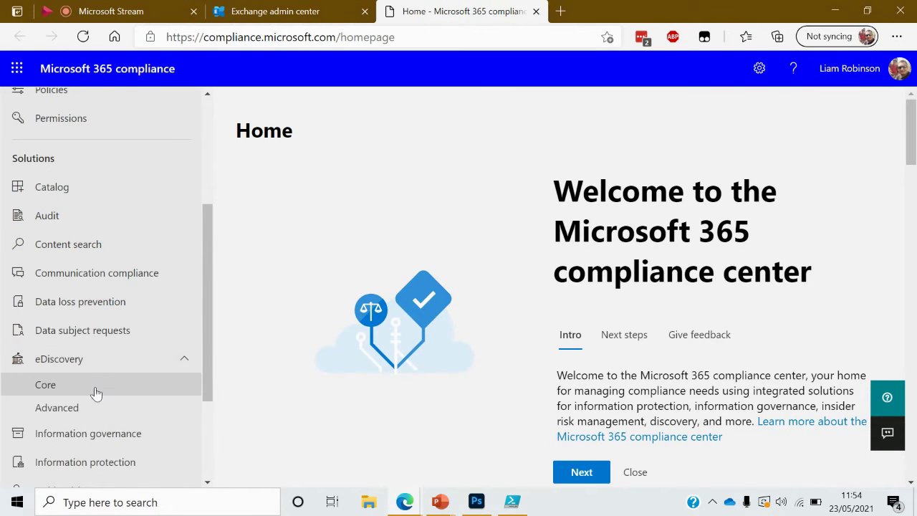
pyautogui.click(86, 392)
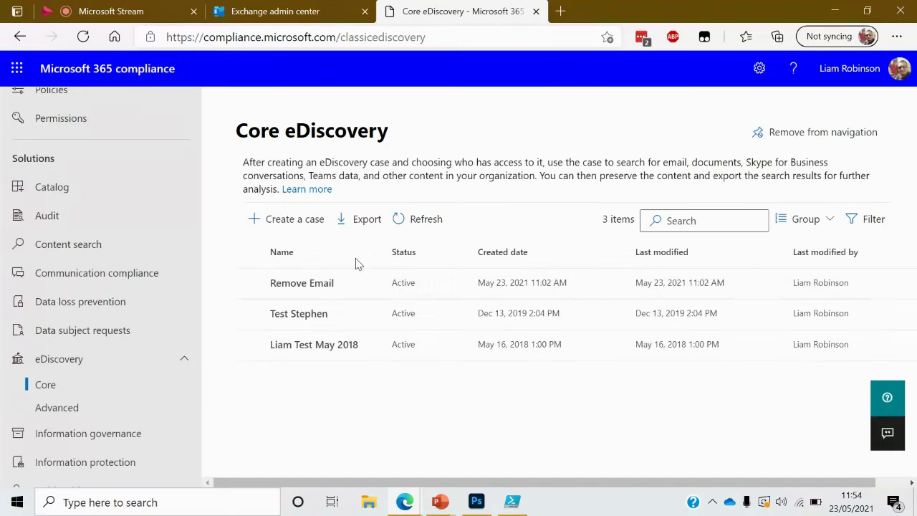
# Step: Create a Core eDiscovery case named "Test Remove" without a description
pyautogui.click(298, 219)
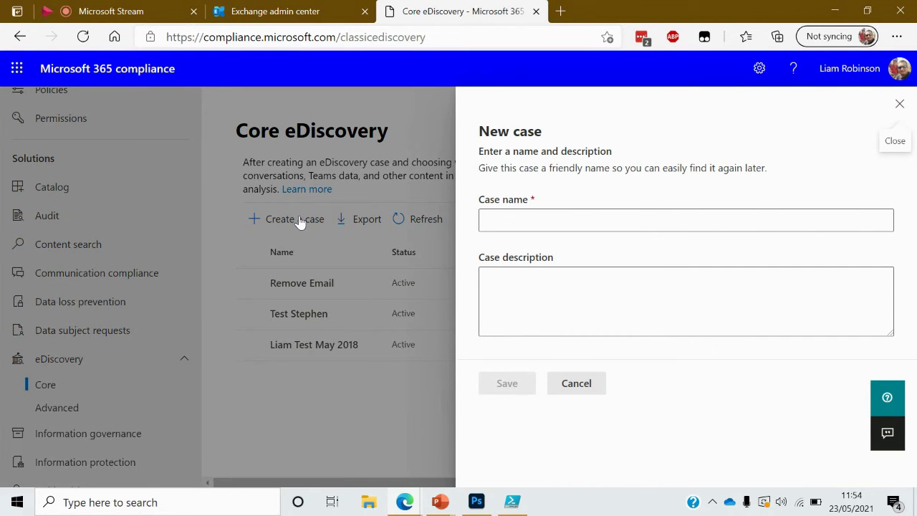
pyautogui.click(543, 212)
pyautogui.write('Test Remove')
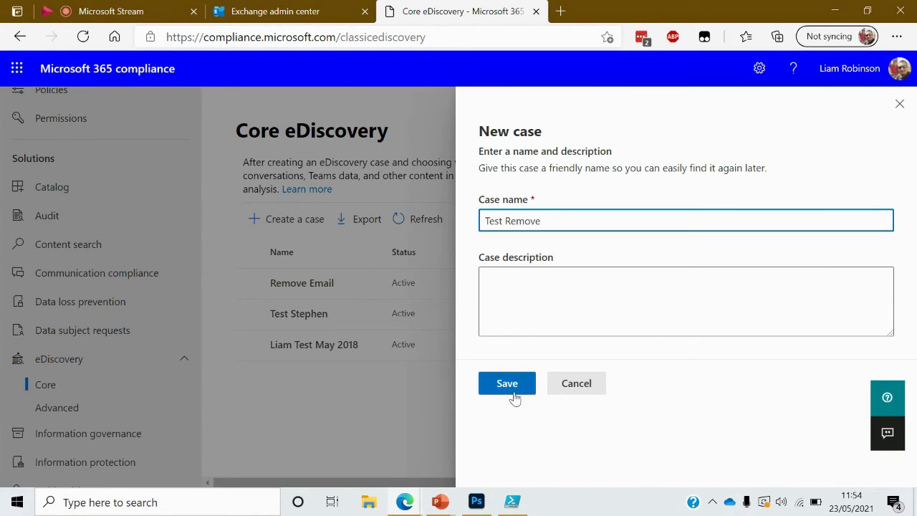
pyautogui.click(516, 390)
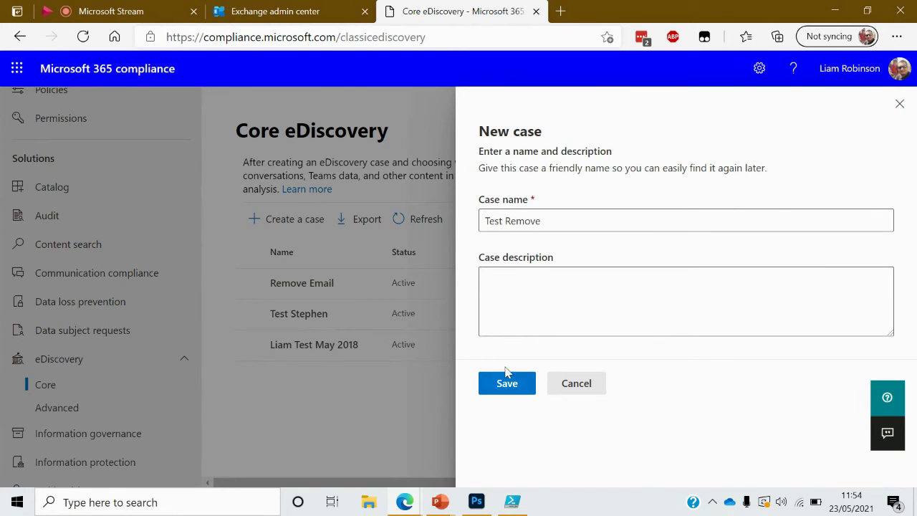
pyautogui.click(505, 384)
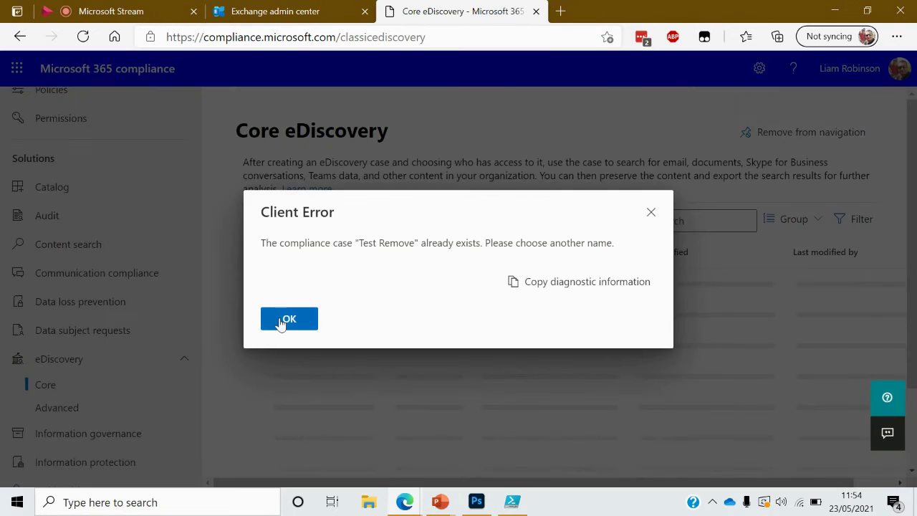
pyautogui.click(280, 320)
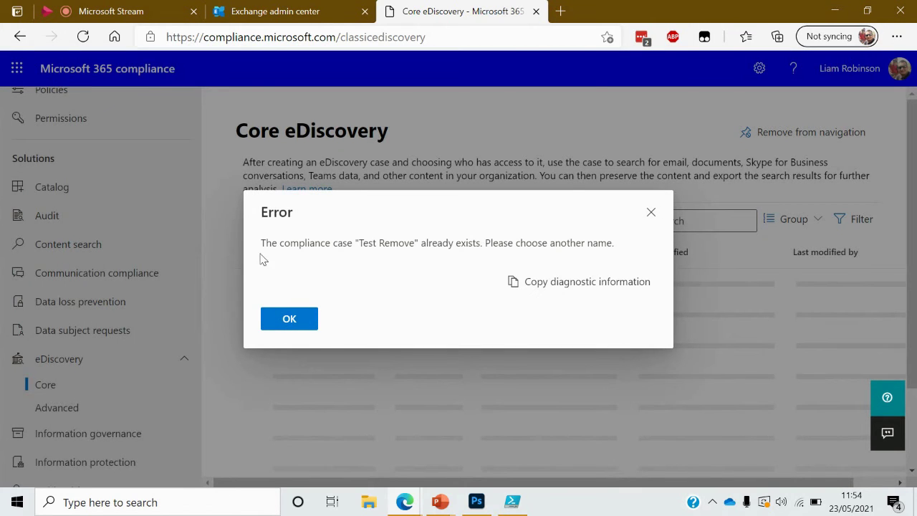
pyautogui.click(294, 321)
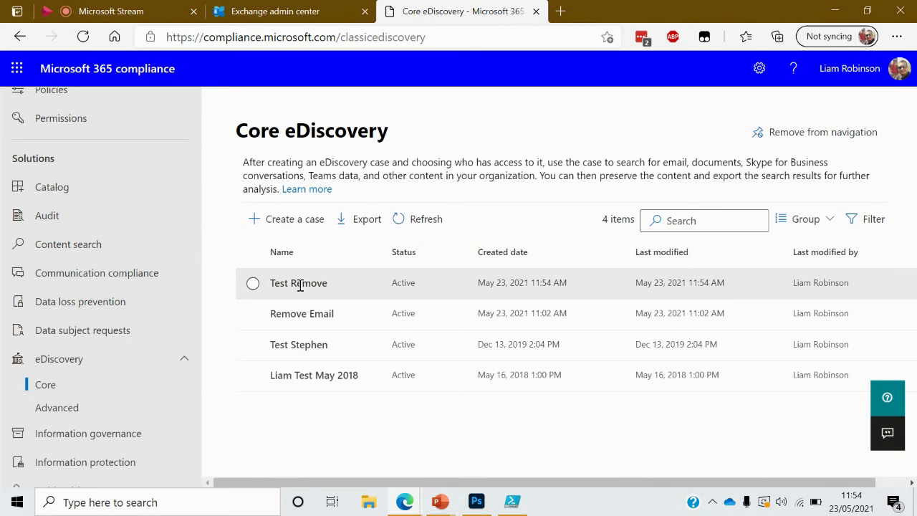
# Step: Open the Test Remove case and start a new search named "RemoveSecret", leaving its description empty
pyautogui.click(300, 285)
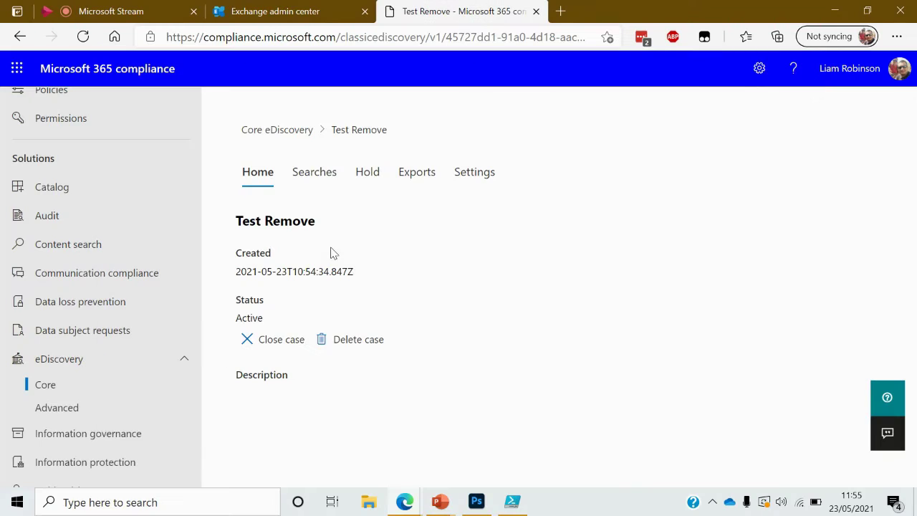
pyautogui.click(320, 179)
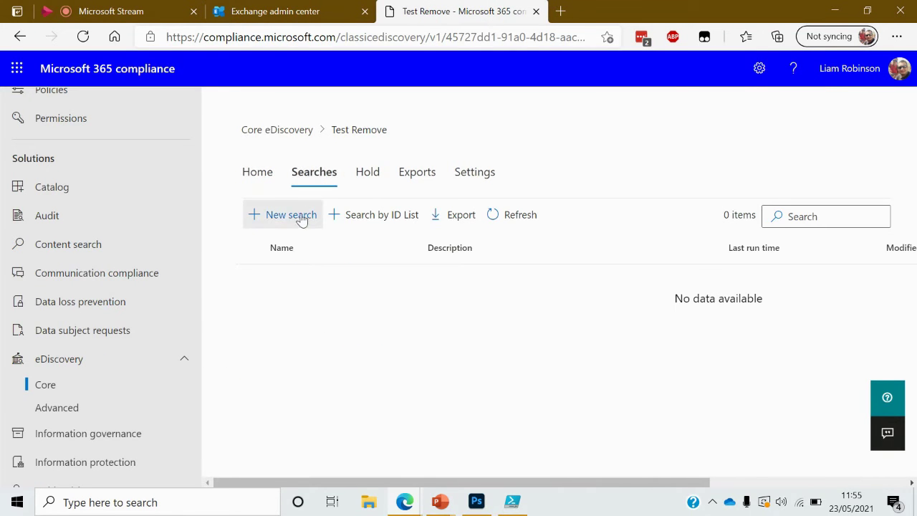
pyautogui.click(291, 215)
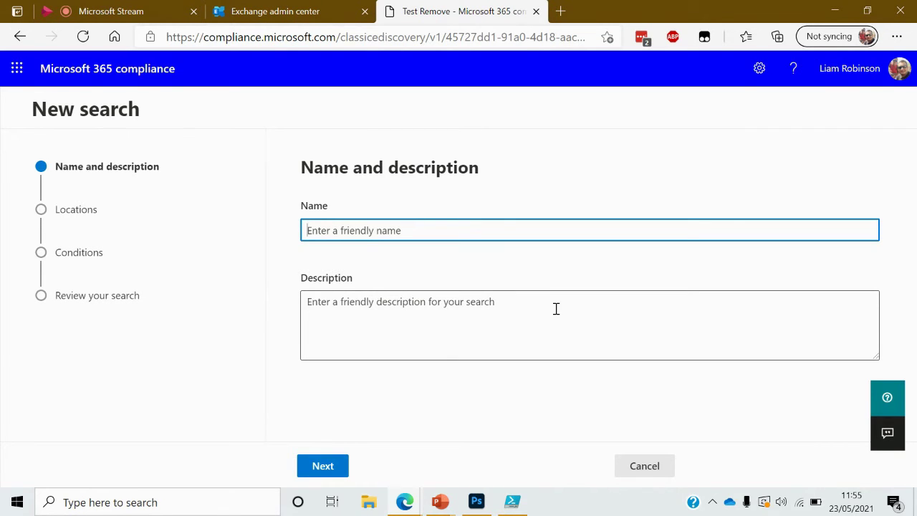
pyautogui.write('r')
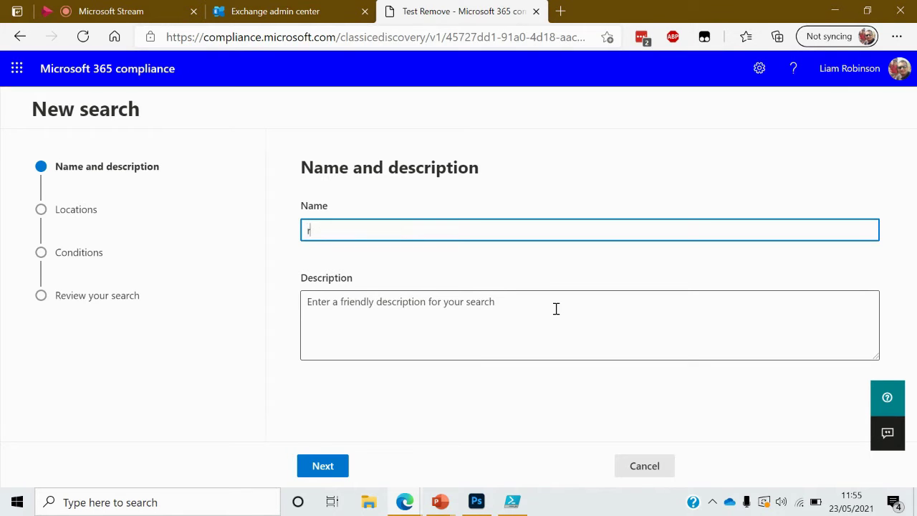
pyautogui.write('e')
pyautogui.press('BackSpace')
pyautogui.press('BackSpace')
pyautogui.write('RemoveSecret')
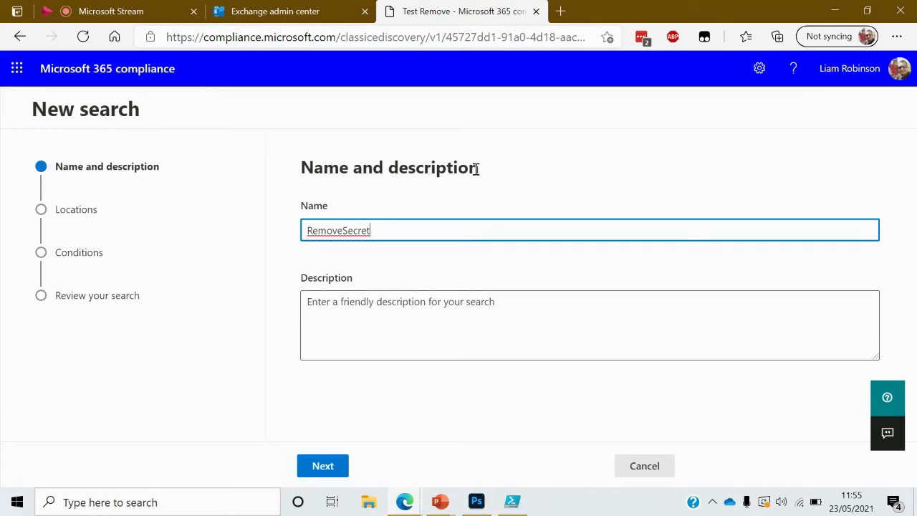
pyautogui.click(323, 465)
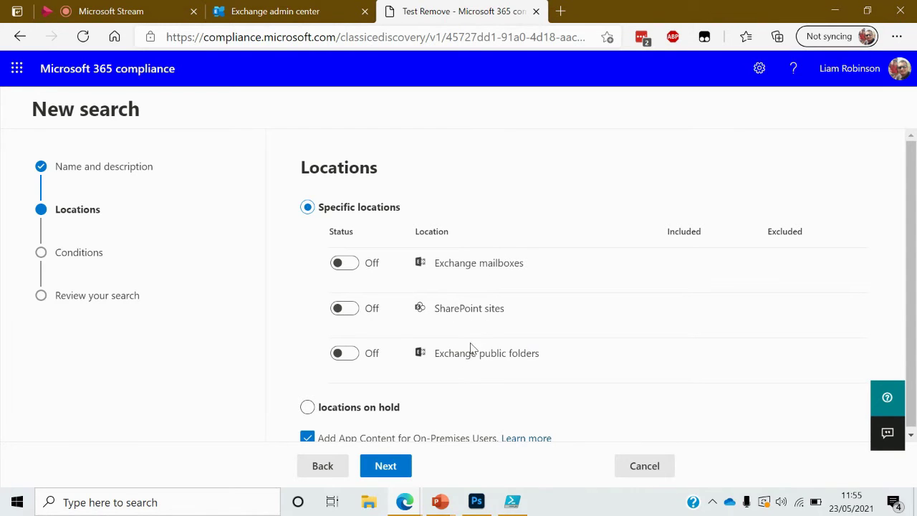
# Step: Set the search locations to Exchange mailboxes, include only the Test Staff mailbox, and proceed to the search conditions
pyautogui.click(355, 263)
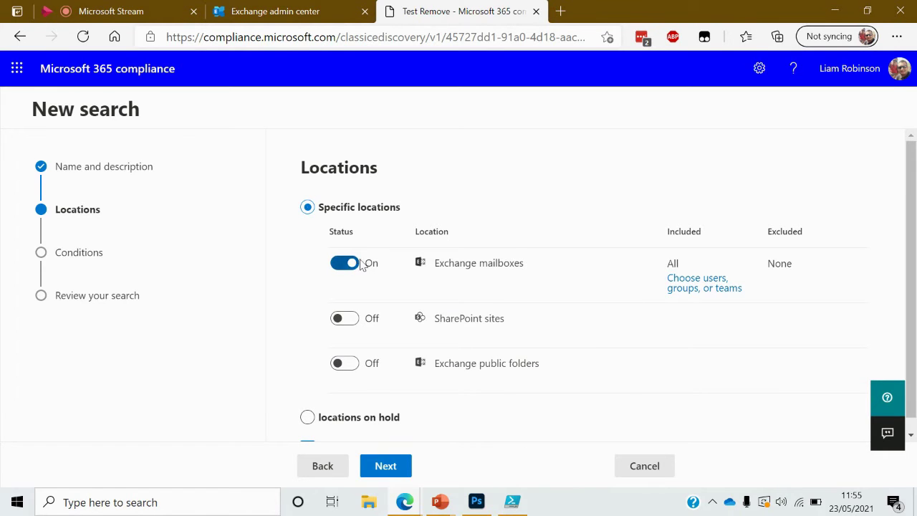
pyautogui.click(677, 285)
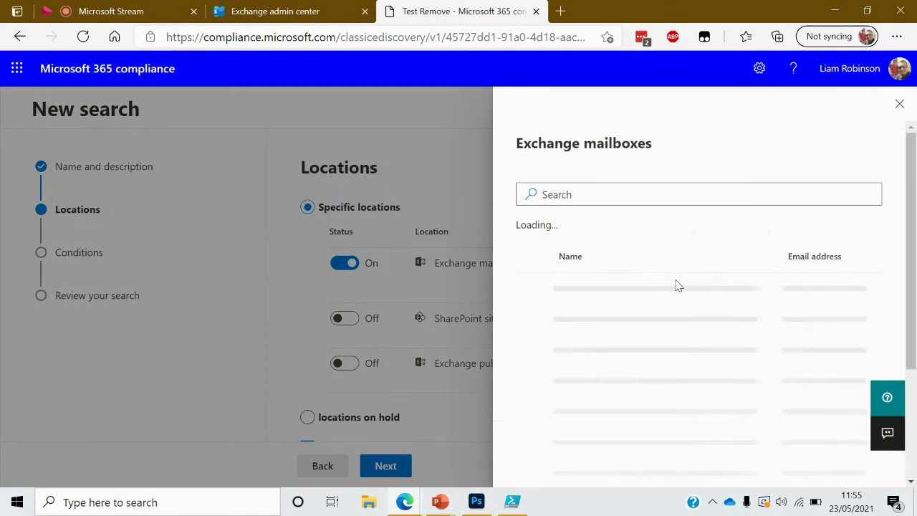
pyautogui.click(600, 194)
pyautogui.write('test staff')
pyautogui.press('Return')
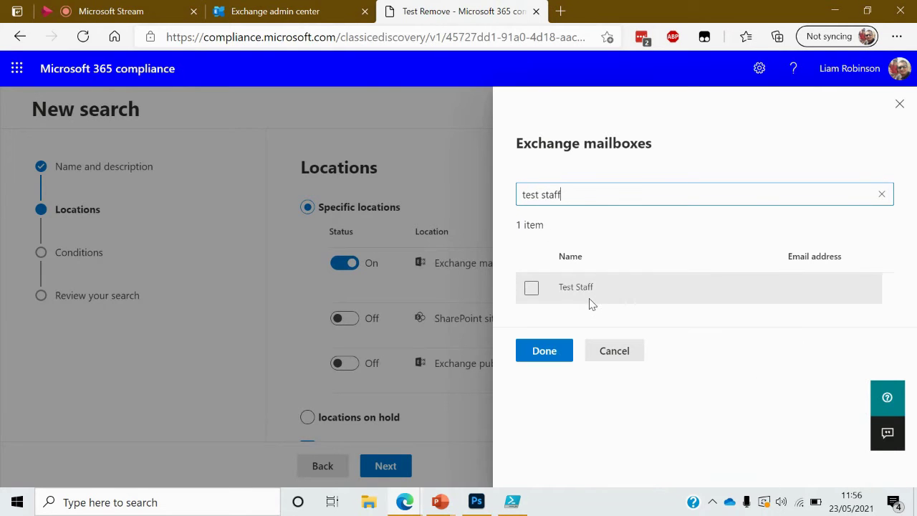
pyautogui.click(535, 290)
pyautogui.click(539, 351)
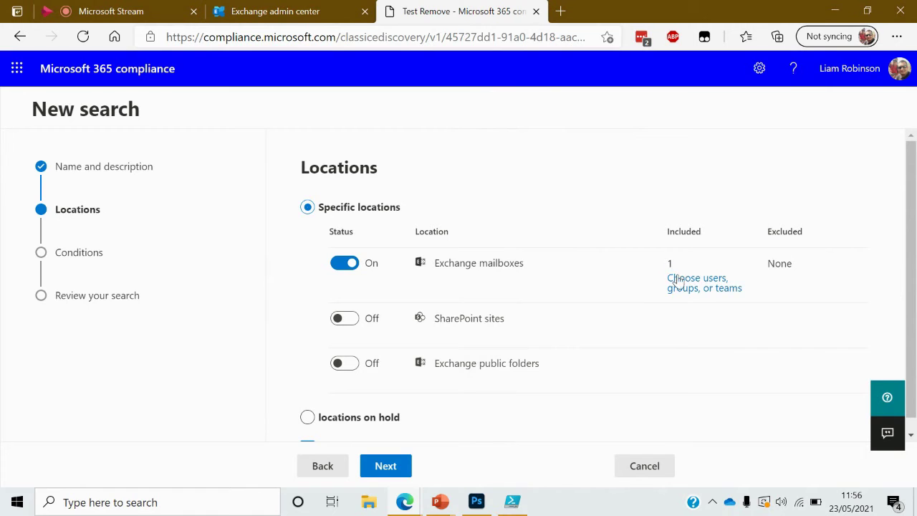
pyautogui.scroll(-1, 542, 344)
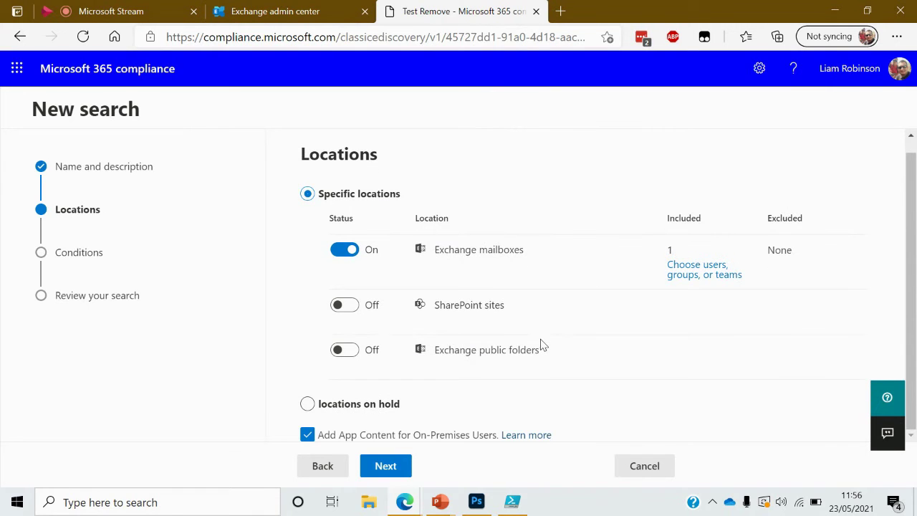
pyautogui.click(385, 466)
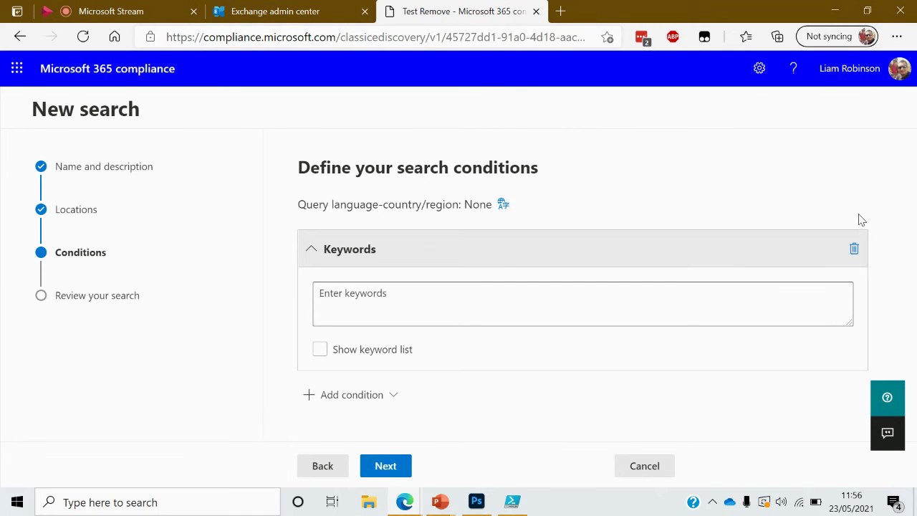
# Step: Check the subject and body of the Top Secret email in the Test Staff Outlook inbox, and return to the compliance search
pyautogui.moveTo(410, 504)
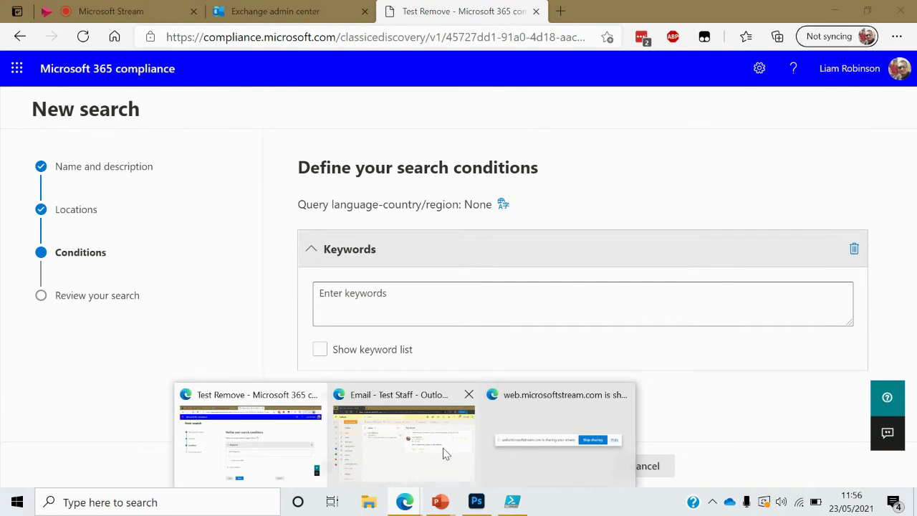
pyautogui.click(423, 444)
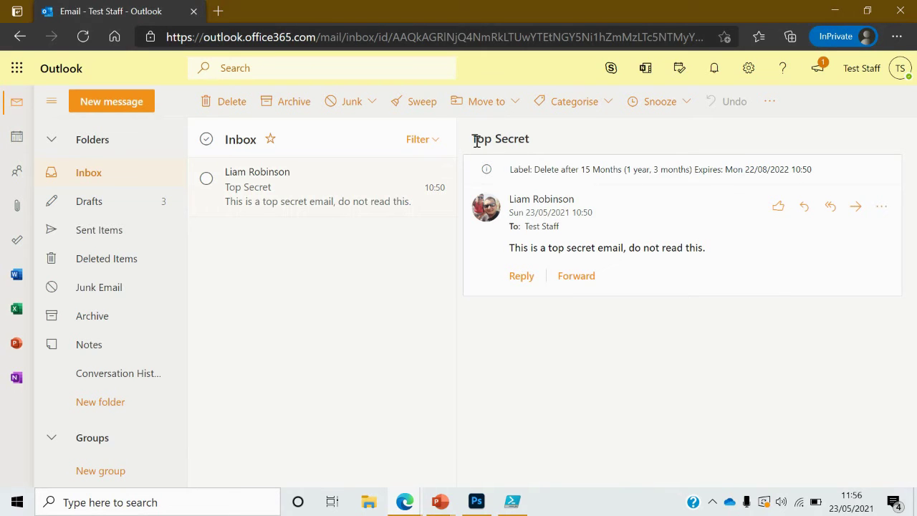
pyautogui.moveTo(476, 140); pyautogui.dragTo(545, 148)
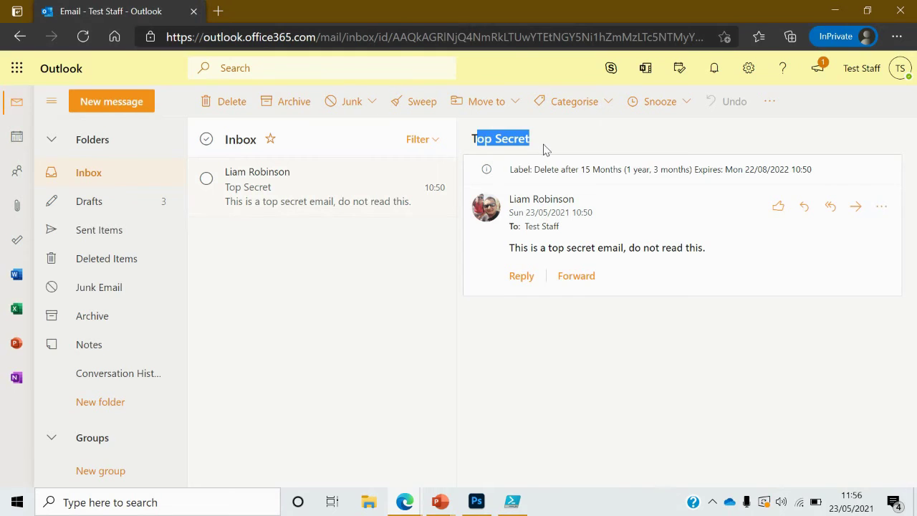
pyautogui.click(550, 246)
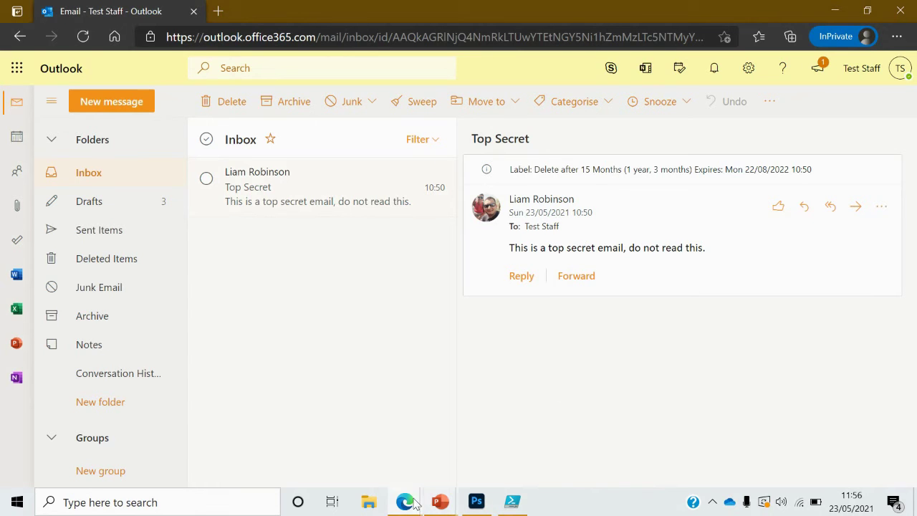
pyautogui.moveTo(421, 487)
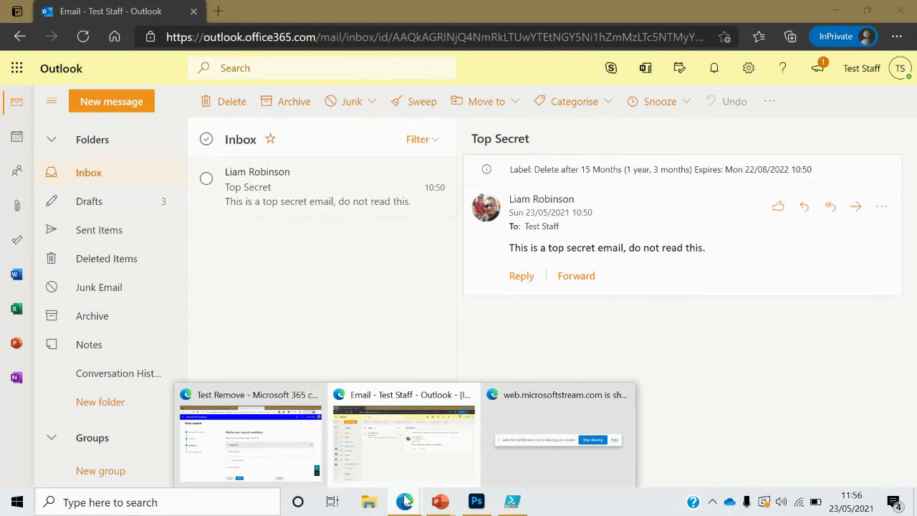
pyautogui.click(314, 459)
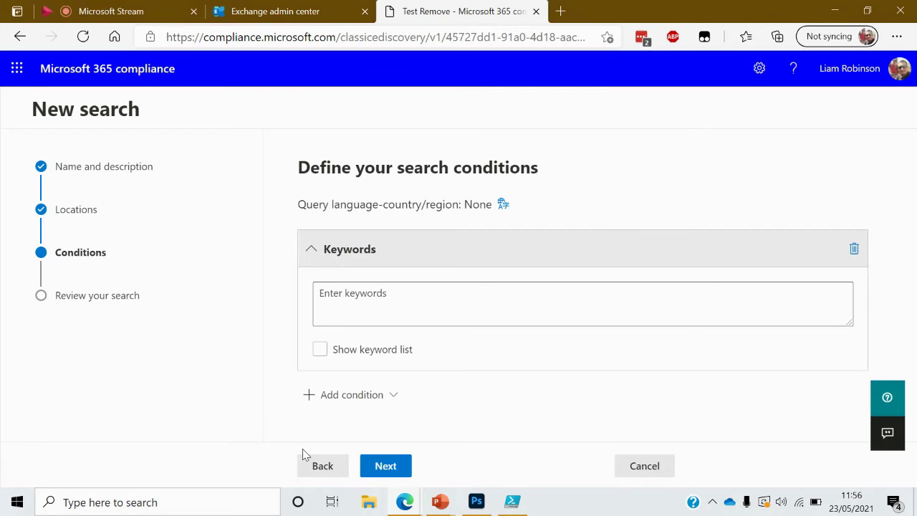
# Step: Replace the Keywords condition with a Subject condition set to "Contains all of" with the value "Top Secret", and proceed to the review
pyautogui.click(857, 251)
pyautogui.click(396, 251)
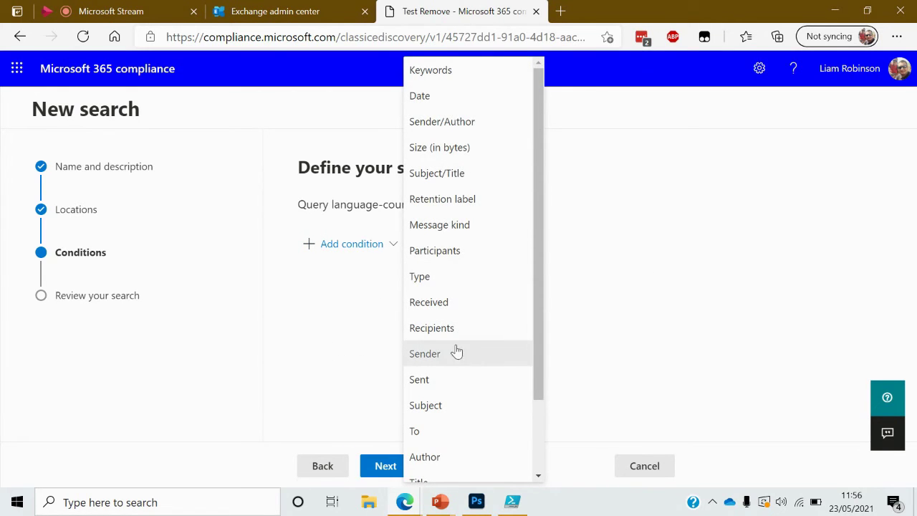
pyautogui.click(447, 406)
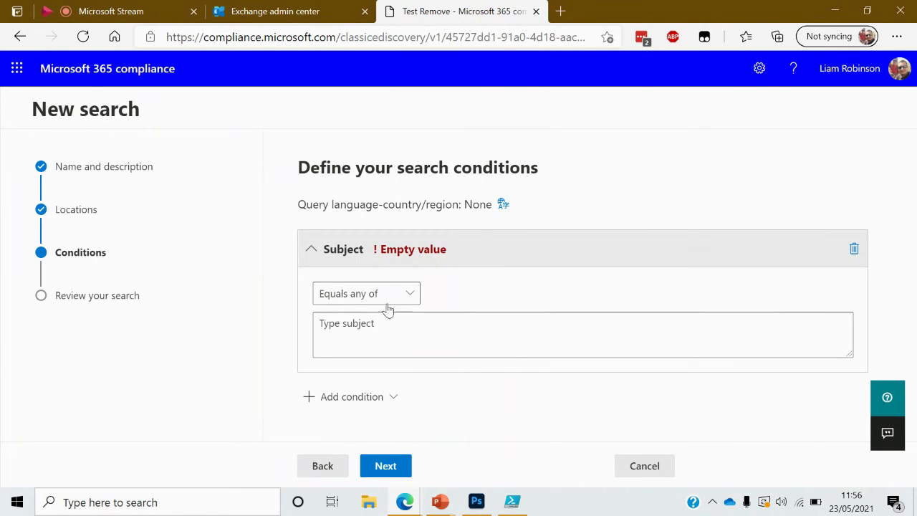
pyautogui.click(414, 295)
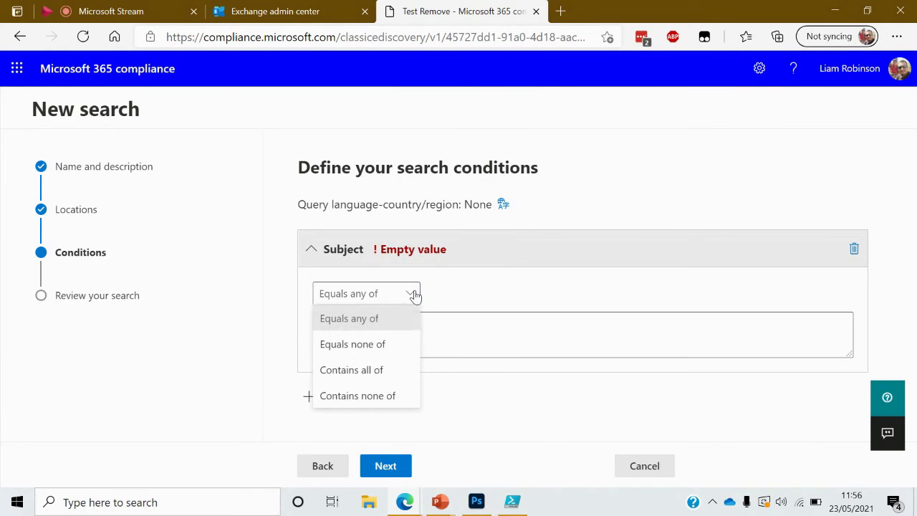
pyautogui.click(388, 370)
pyautogui.click(414, 332)
pyautogui.write('Top Secret')
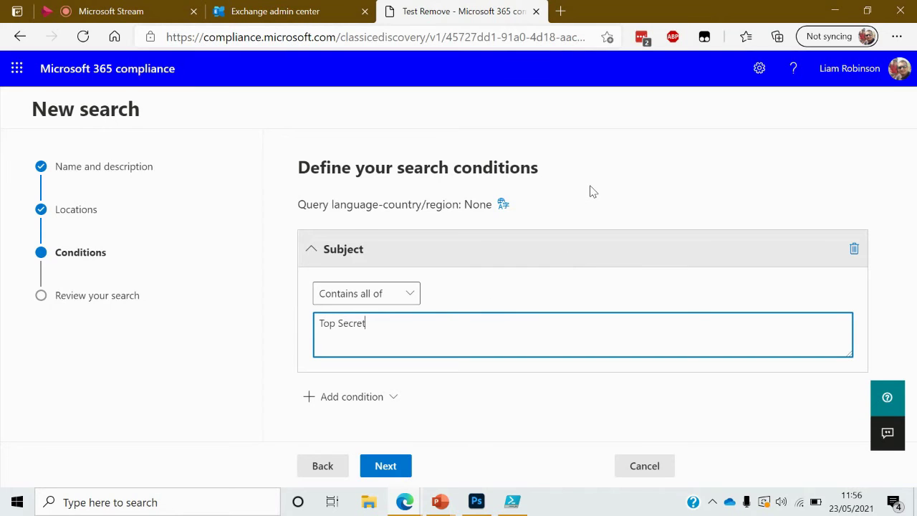
pyautogui.click(387, 466)
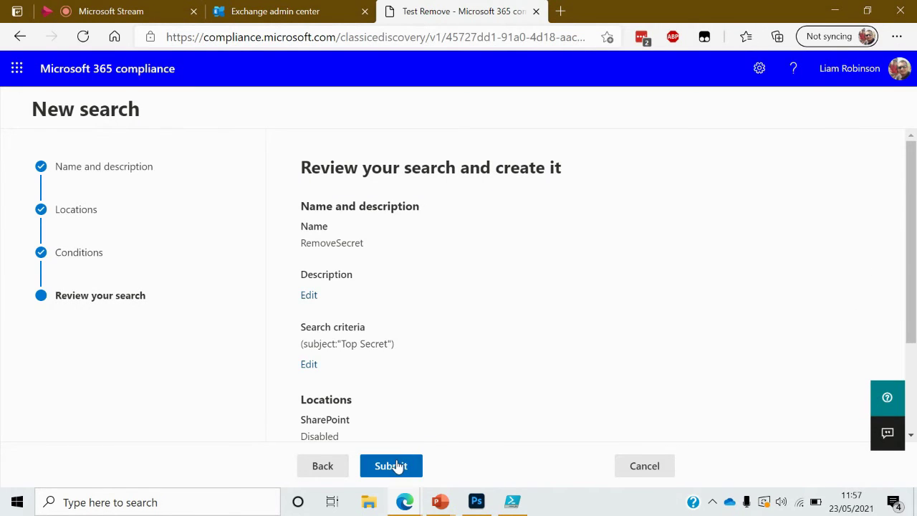
# Step: Review the RemoveSecret search settings, submit the search and finish the wizard
pyautogui.scroll(-1, 526, 358)
pyautogui.scroll(-1, 526, 358)
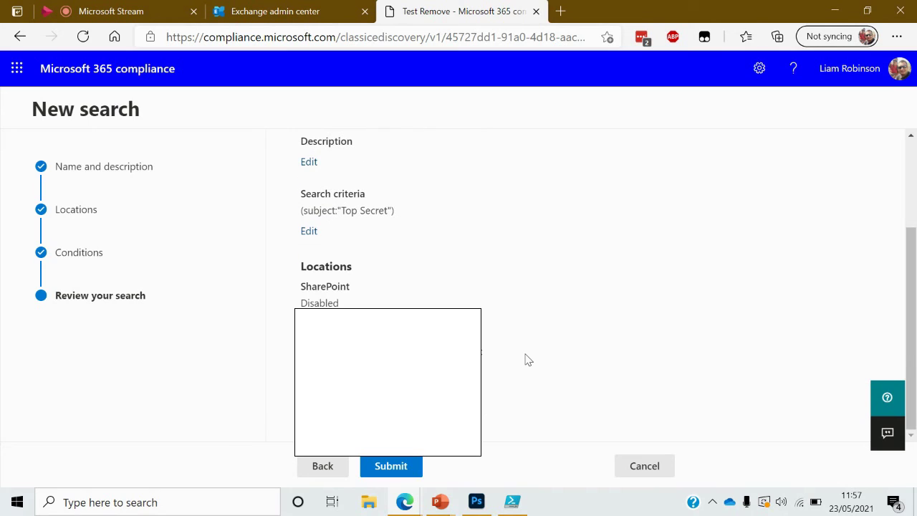
pyautogui.click(417, 469)
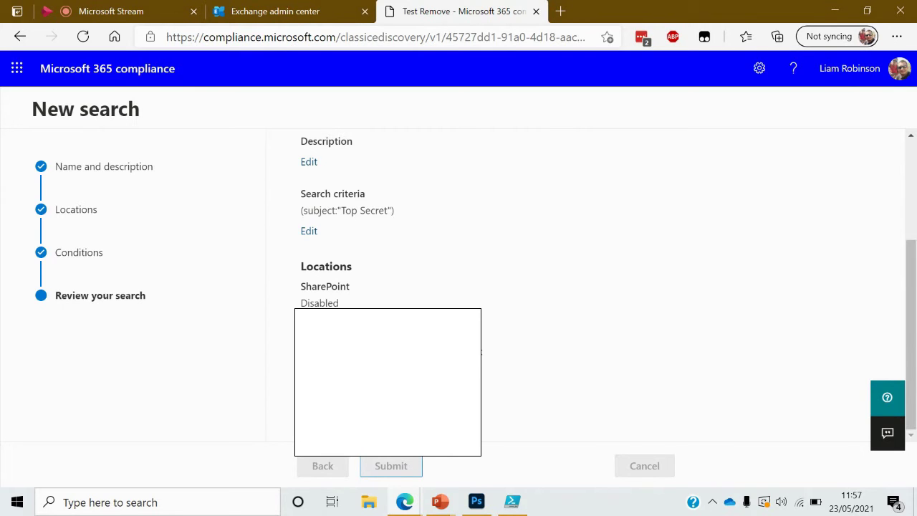
pyautogui.moveTo(915, 318); pyautogui.dragTo(910, 164)
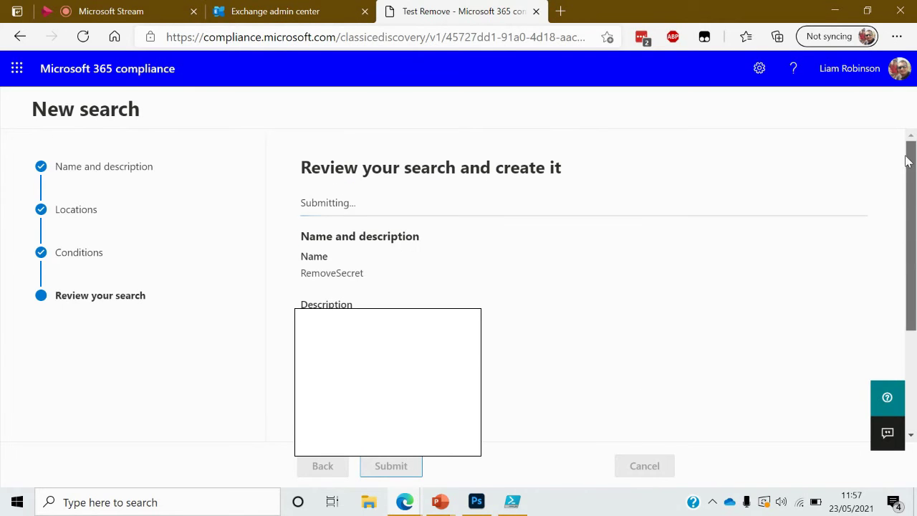
pyautogui.scroll(-1, 894, 237)
pyautogui.scroll(1, 891, 243)
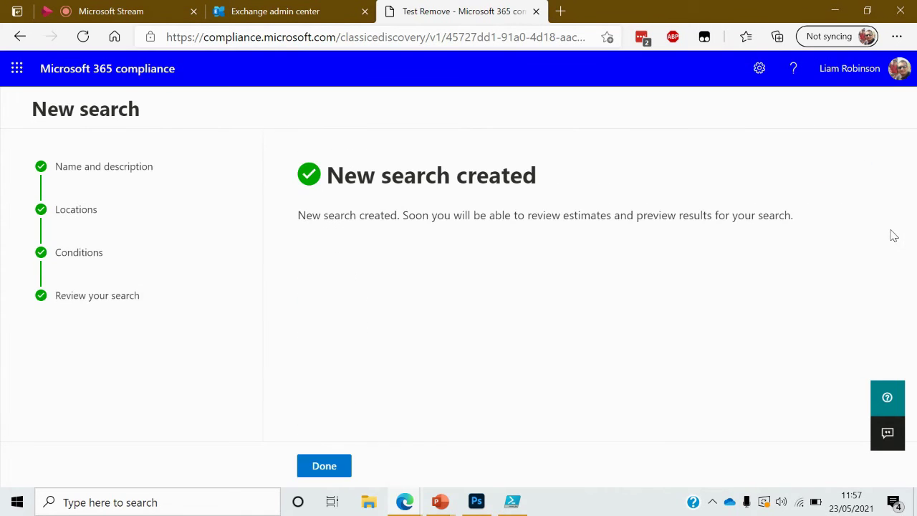
pyautogui.click(315, 470)
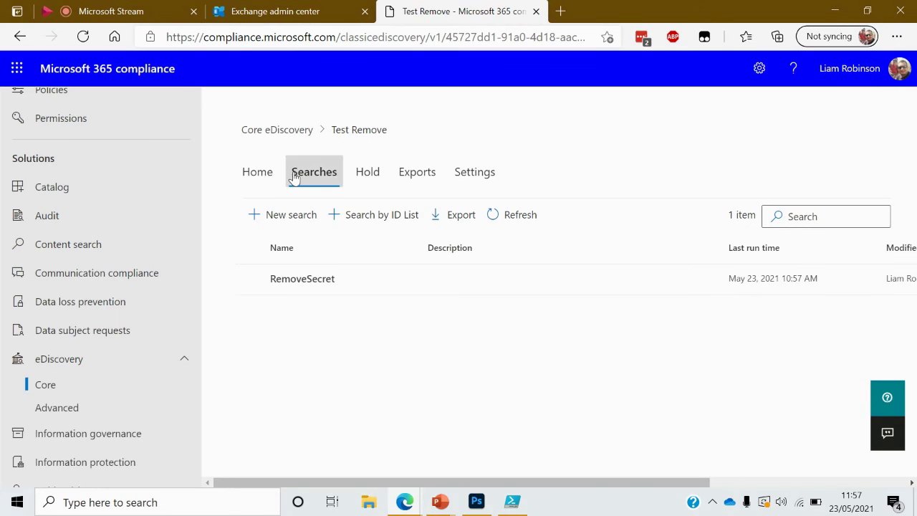
# Step: Check the status in the RemoveSecret search summary and close it
pyautogui.click(324, 279)
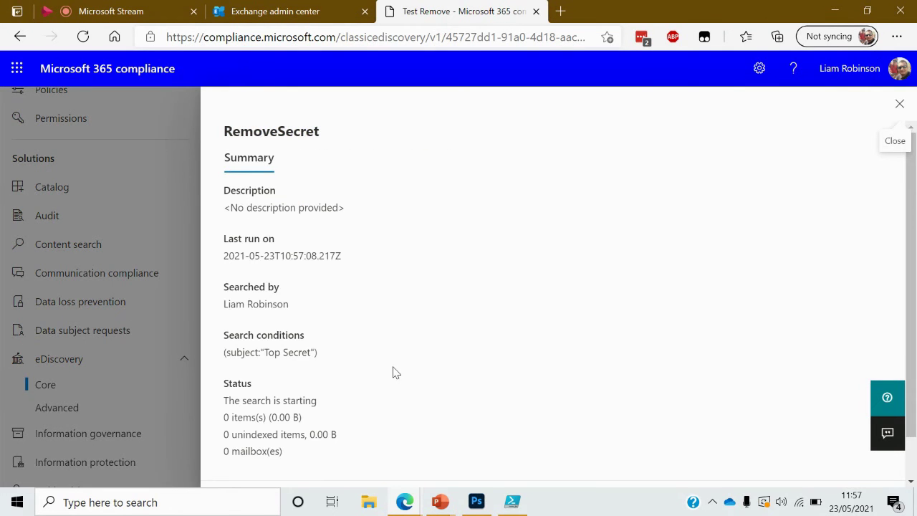
pyautogui.moveTo(224, 401); pyautogui.dragTo(327, 408)
pyautogui.click(899, 104)
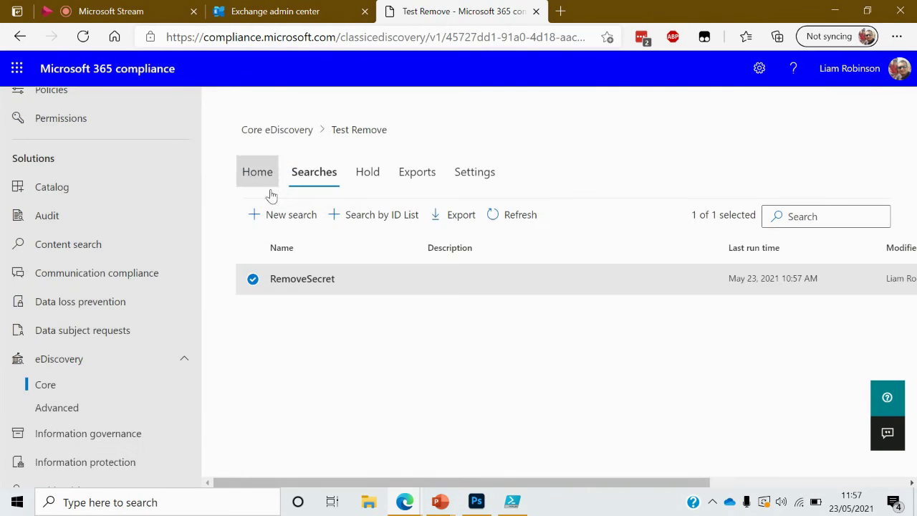
# Step: Return to the Core eDiscovery case list and open the Secret Email search summary in the Remove Email case
pyautogui.click(290, 132)
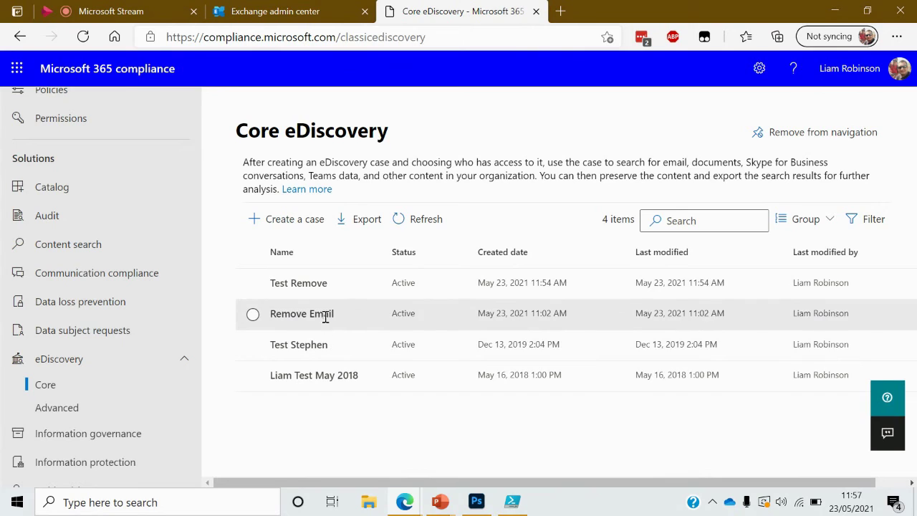
pyautogui.click(324, 314)
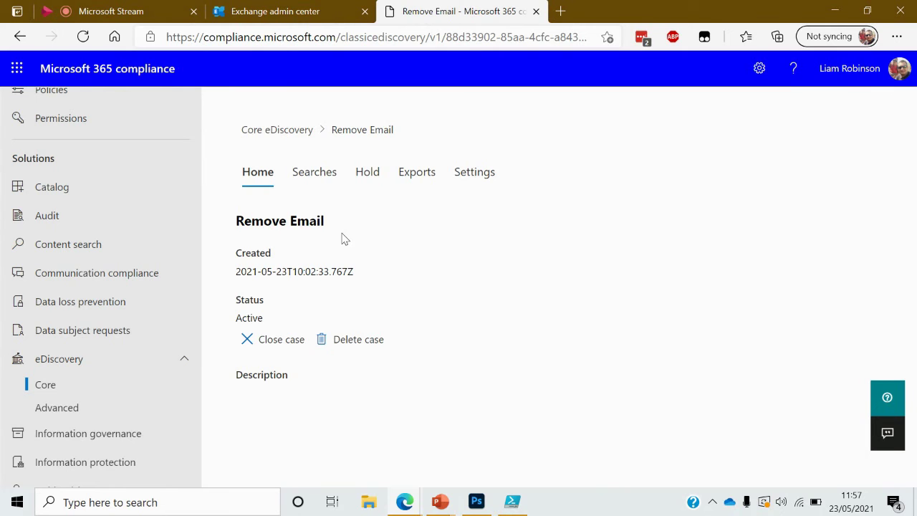
pyautogui.click(324, 183)
pyautogui.click(313, 284)
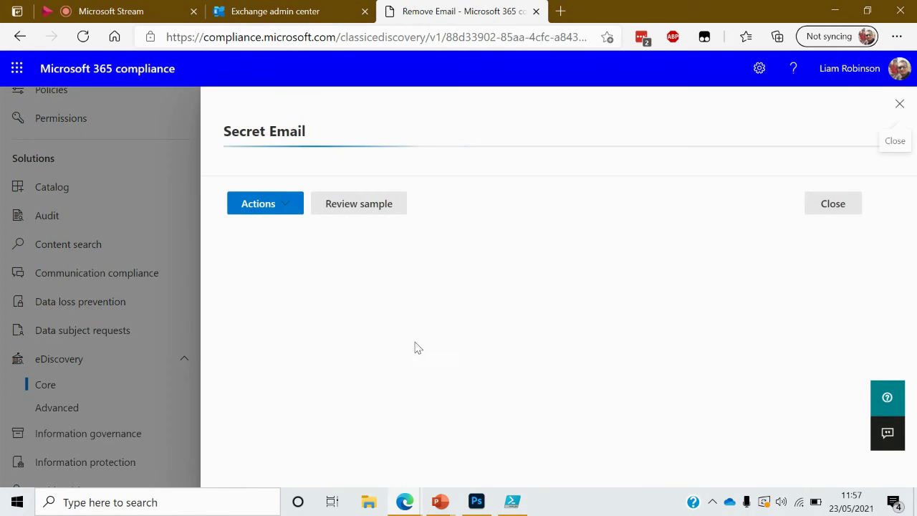
pyautogui.scroll(-1, 425, 352)
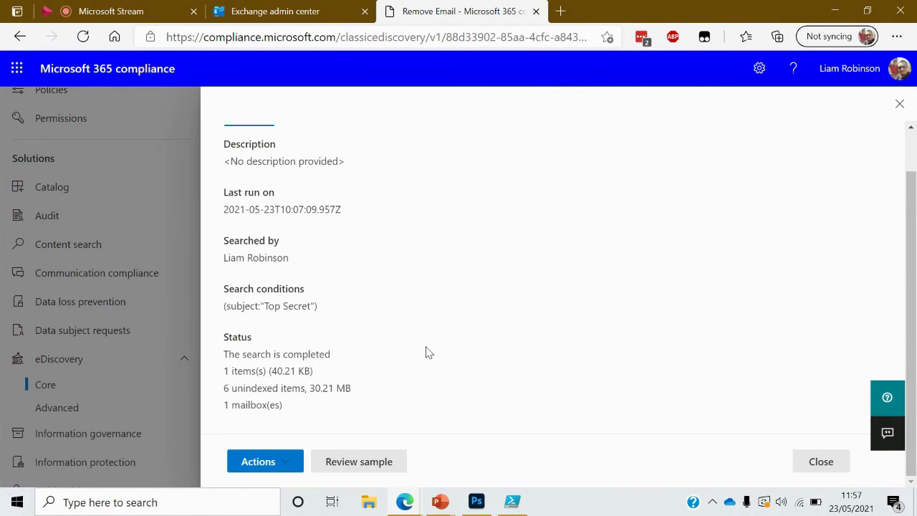
# Step: Review the sample results of the Secret Email search, preview the Top Secret message, and close the search details
pyautogui.click(370, 462)
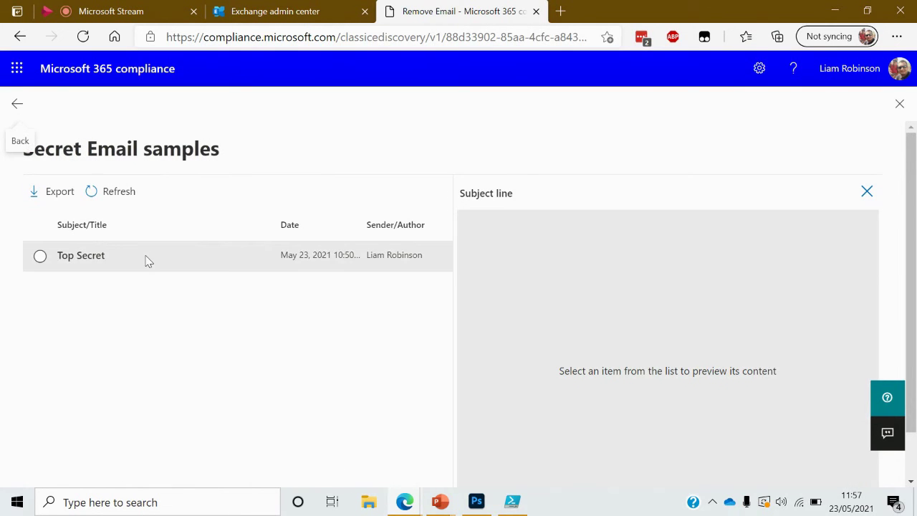
pyautogui.click(145, 260)
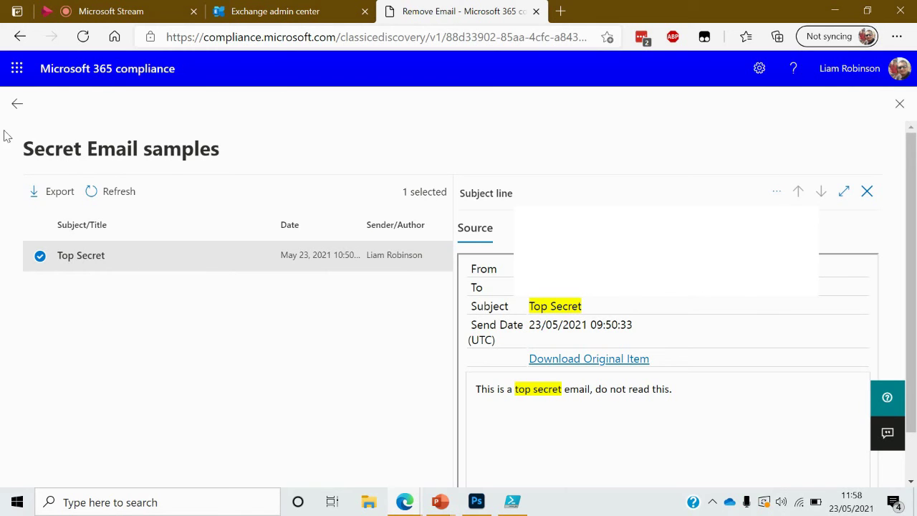
pyautogui.click(16, 107)
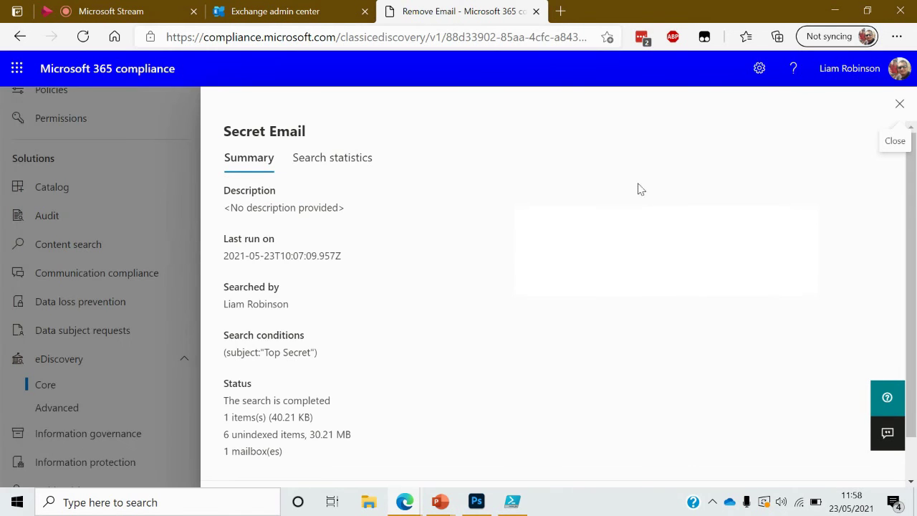
pyautogui.click(900, 105)
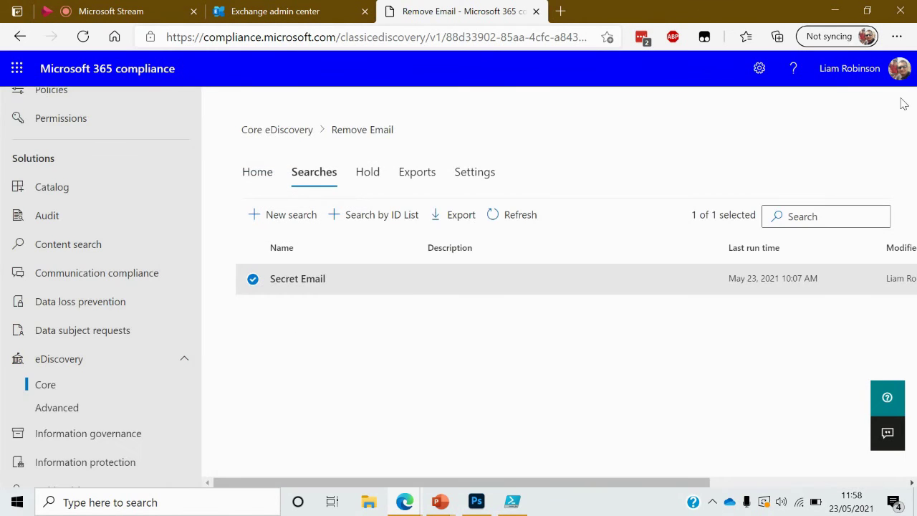
pyautogui.hotkey('alt', 'Tab')
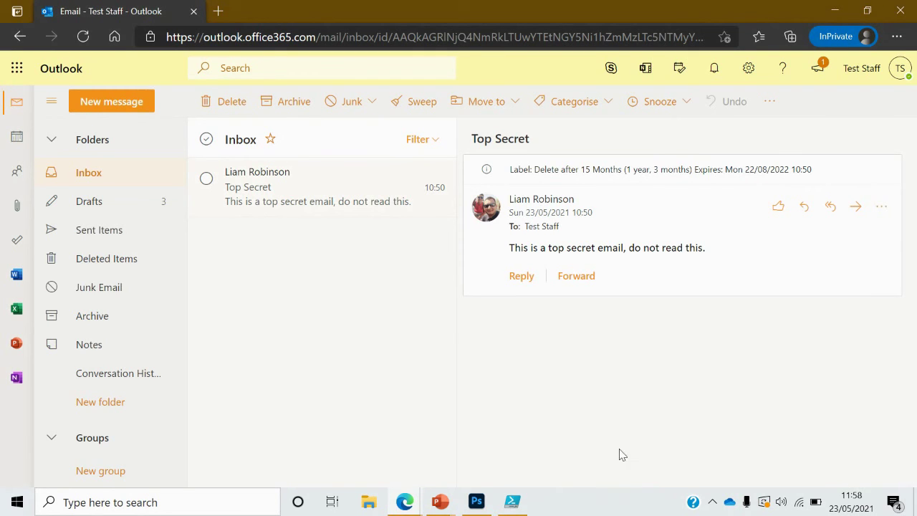
pyautogui.moveTo(440, 501)
pyautogui.click(533, 457)
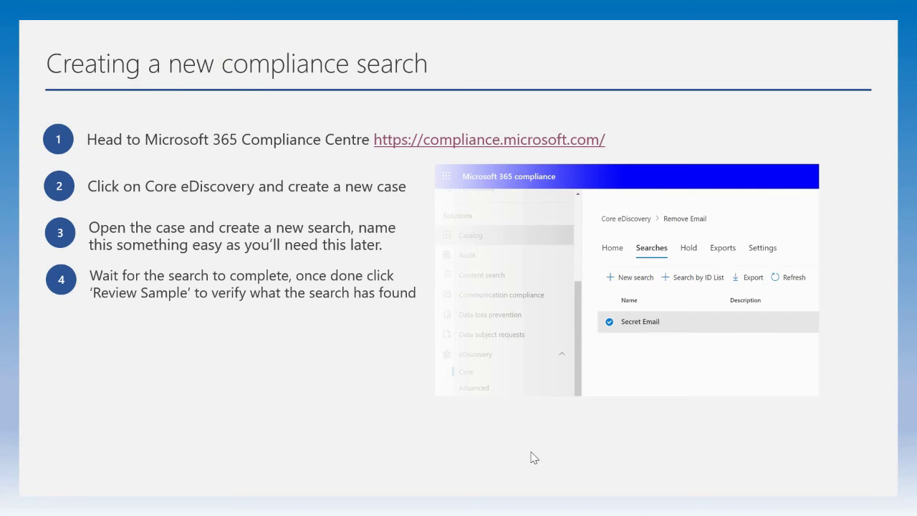
pyautogui.click(533, 457)
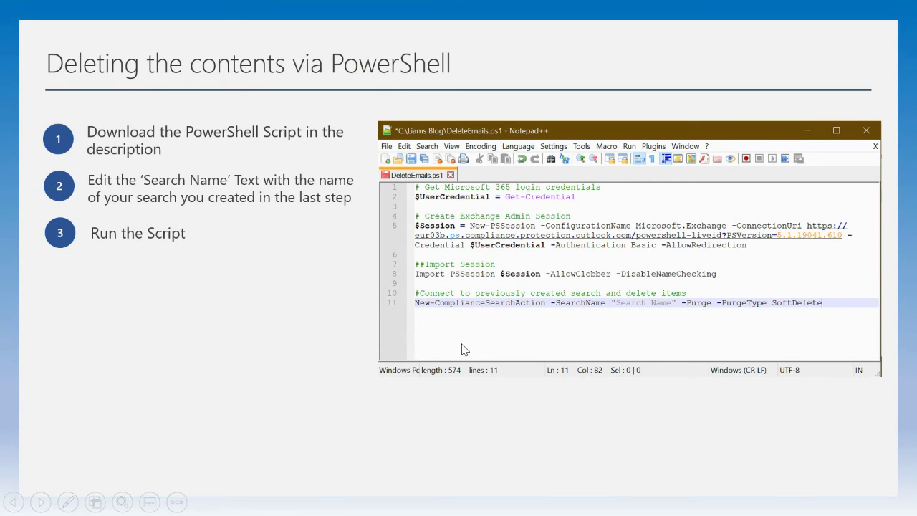
pyautogui.hotkey('alt', 'Tab')
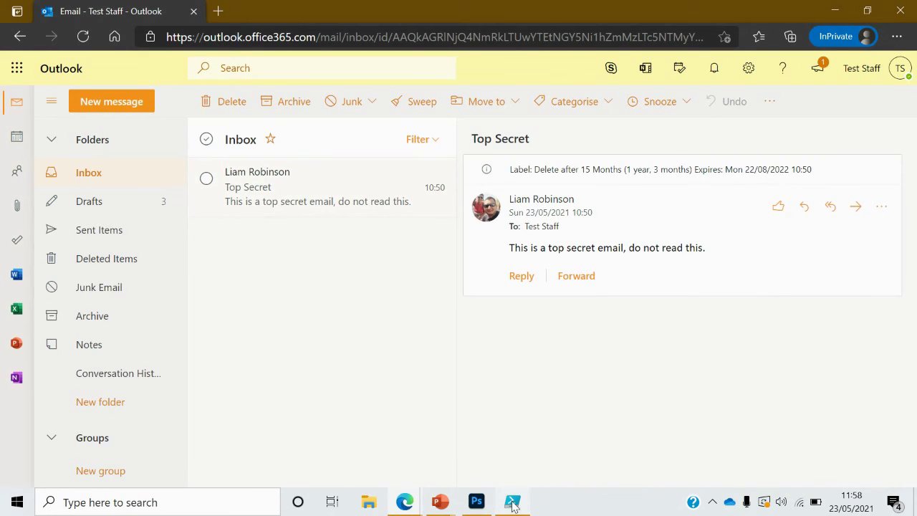
# Step: Switch to Windows PowerShell ISE and compare the SearchName value in DeleteEmails.ps1 with the search in the Remove Email case
pyautogui.click(511, 502)
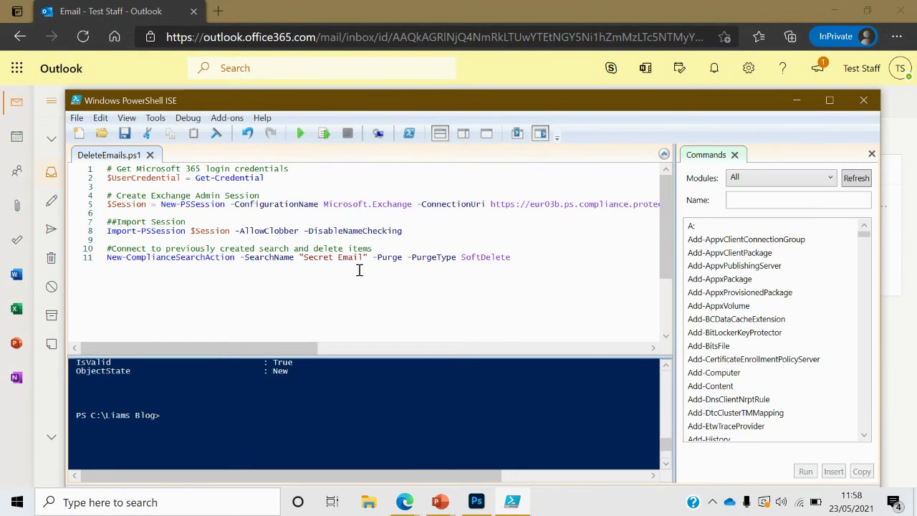
pyautogui.moveTo(363, 256); pyautogui.dragTo(303, 257)
pyautogui.moveTo(356, 103); pyautogui.dragTo(591, 141)
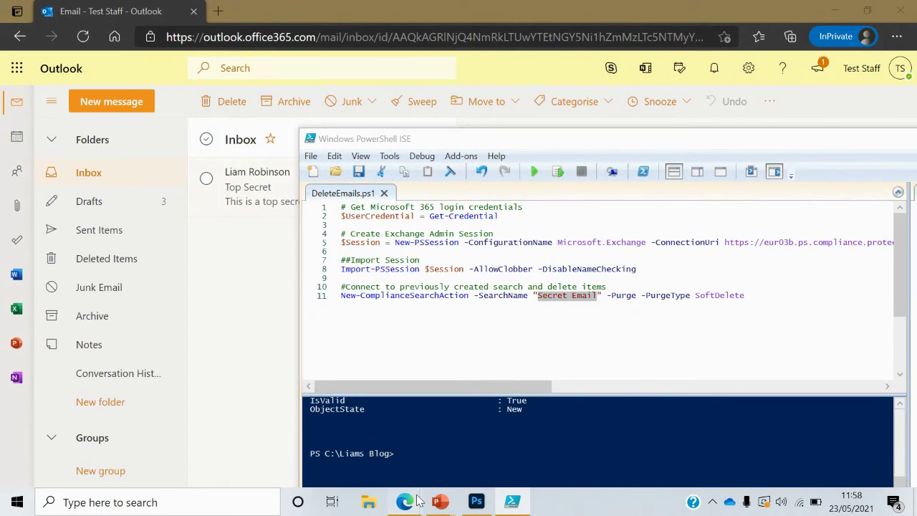
pyautogui.moveTo(405, 501)
pyautogui.click(265, 440)
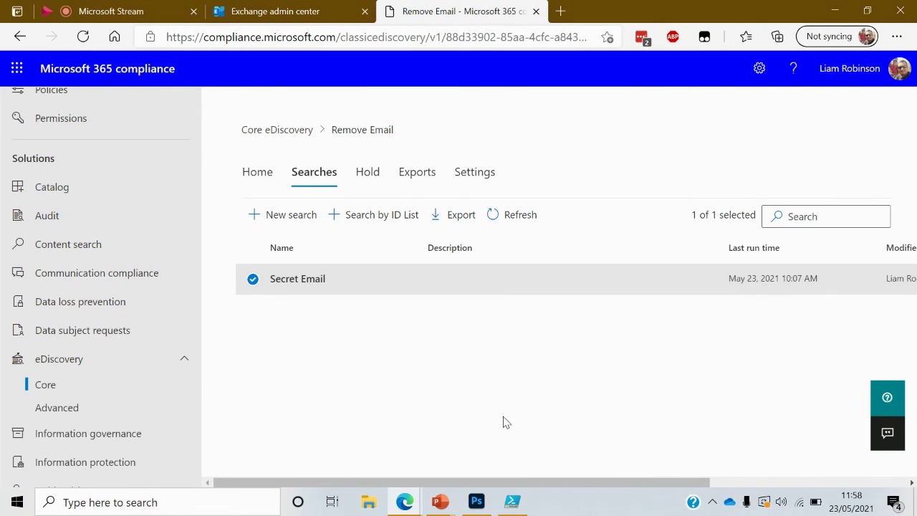
# Step: Return to PowerShell ISE, check the "Secret Email" search name in the purge command, and run the DeleteEmails.ps1 script
pyautogui.click(512, 502)
pyautogui.click(562, 302)
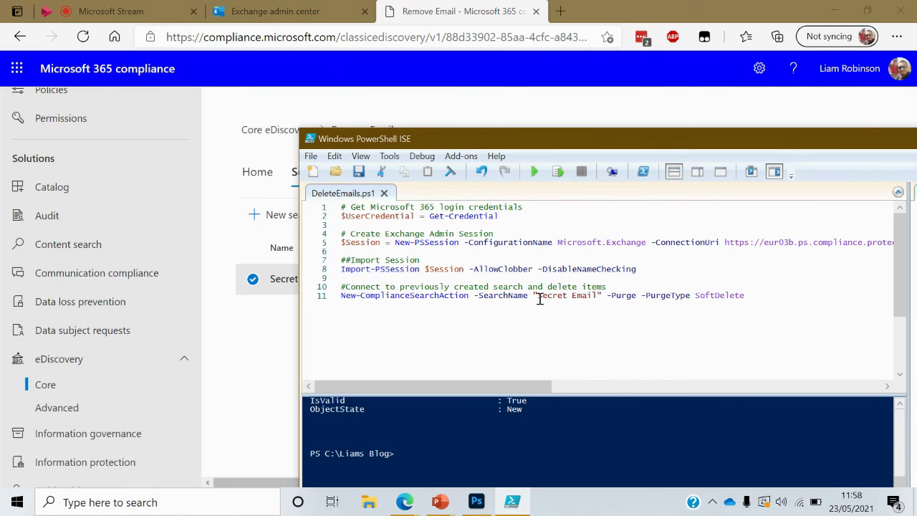
pyautogui.moveTo(540, 298); pyautogui.dragTo(599, 298)
pyautogui.click(629, 340)
pyautogui.click(533, 171)
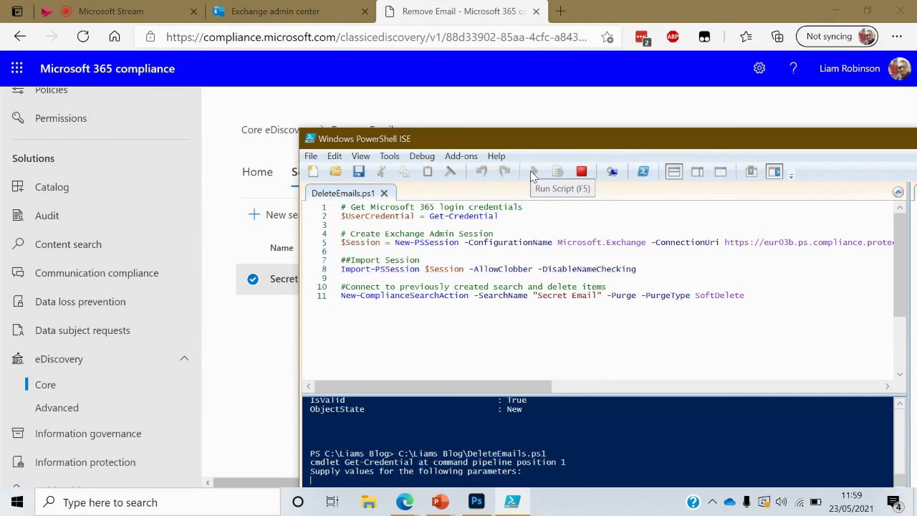
# Step: Move the PowerShell ISE window and the purge confirmation clear of the script, and switch to the Test Staff Outlook inbox to check the Top Secret email
pyautogui.moveTo(540, 137); pyautogui.dragTo(296, 58)
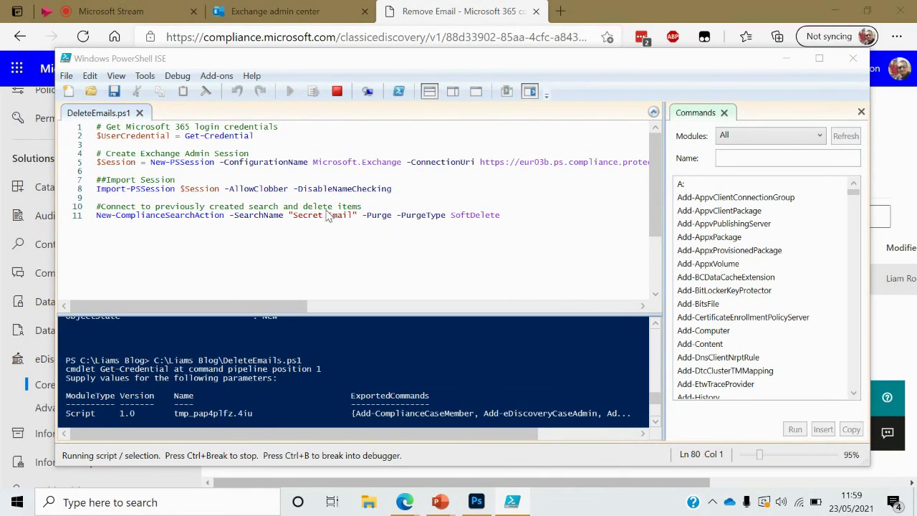
pyautogui.moveTo(359, 234); pyautogui.dragTo(362, 143)
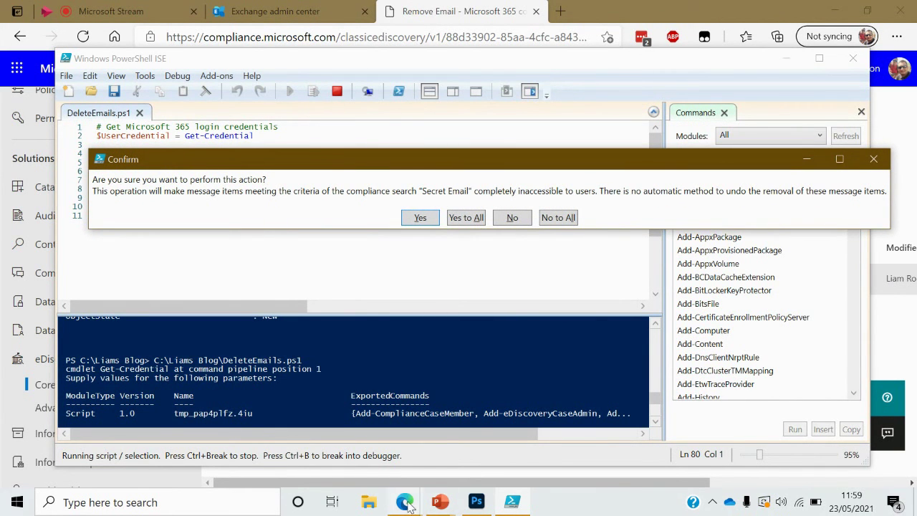
pyautogui.moveTo(405, 504)
pyautogui.click(403, 469)
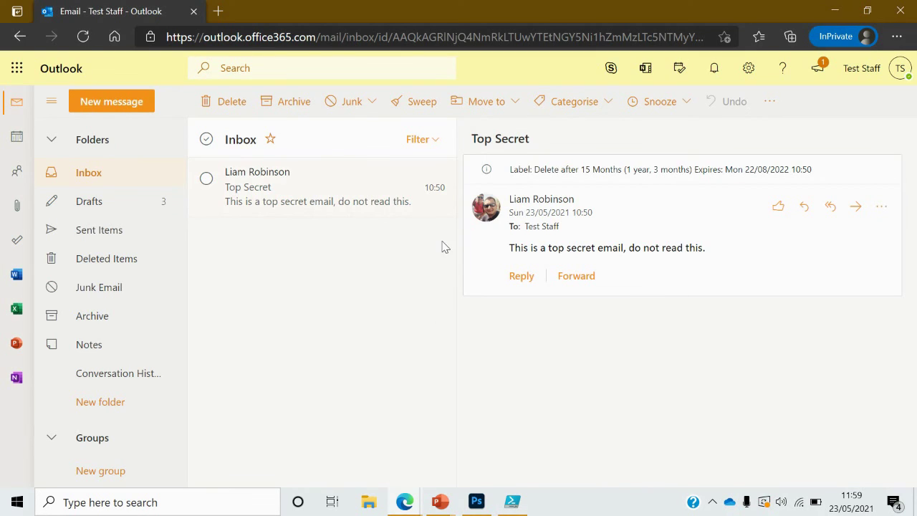
# Step: Return to PowerShell ISE, confirm the purge for the "Secret Email" search, and minimise the window to uncover the Outlook inbox
pyautogui.click(512, 501)
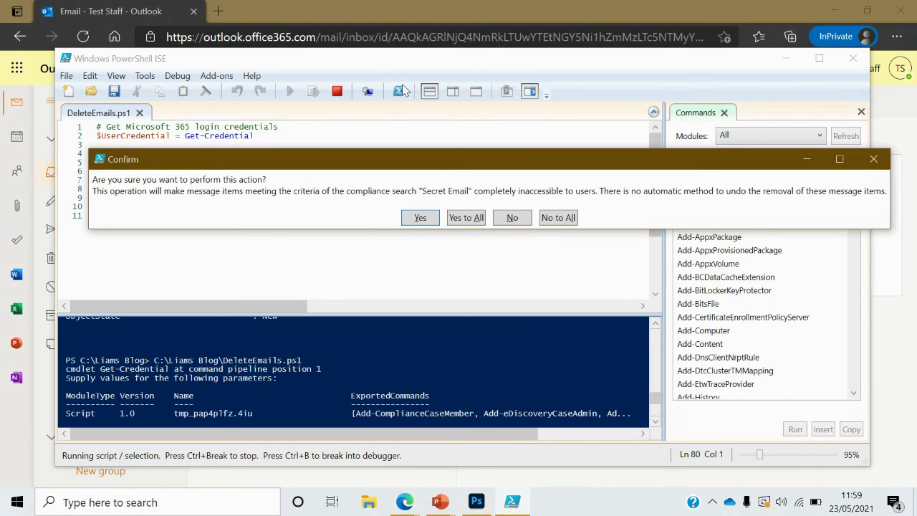
pyautogui.click(428, 225)
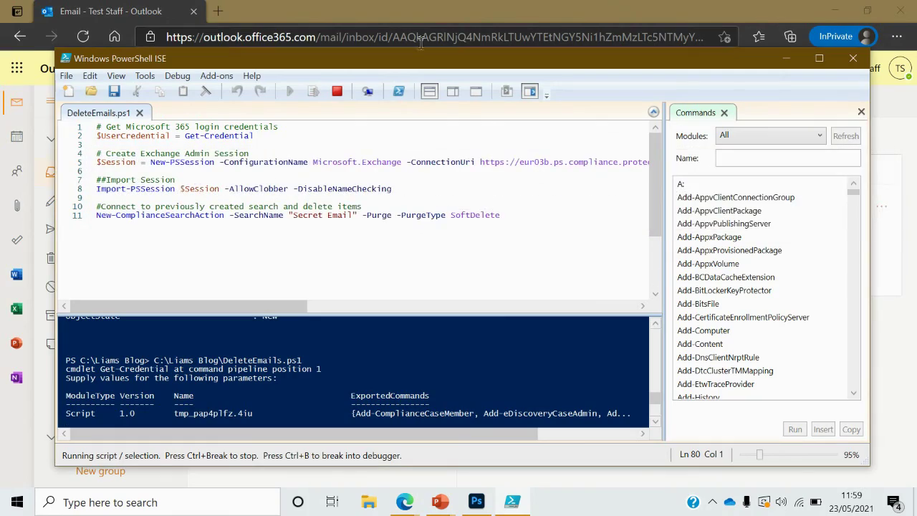
pyautogui.moveTo(420, 60); pyautogui.dragTo(447, 324)
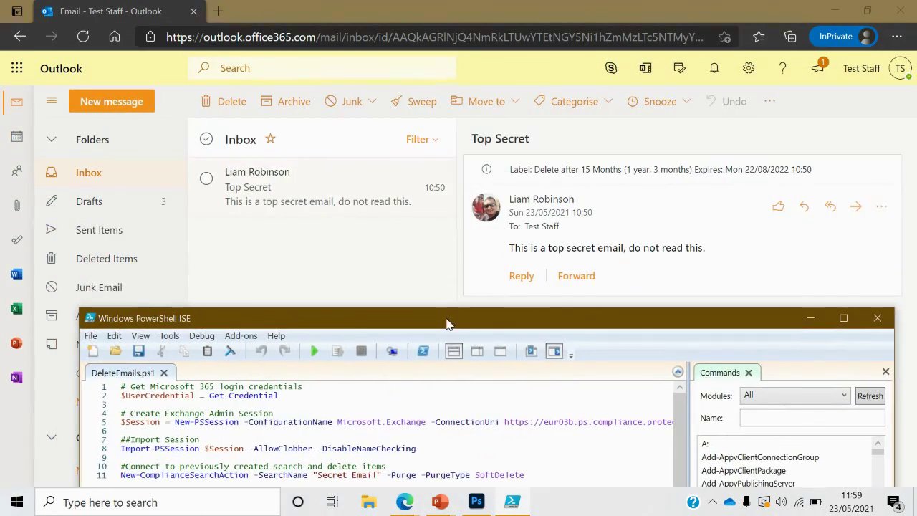
pyautogui.click(811, 320)
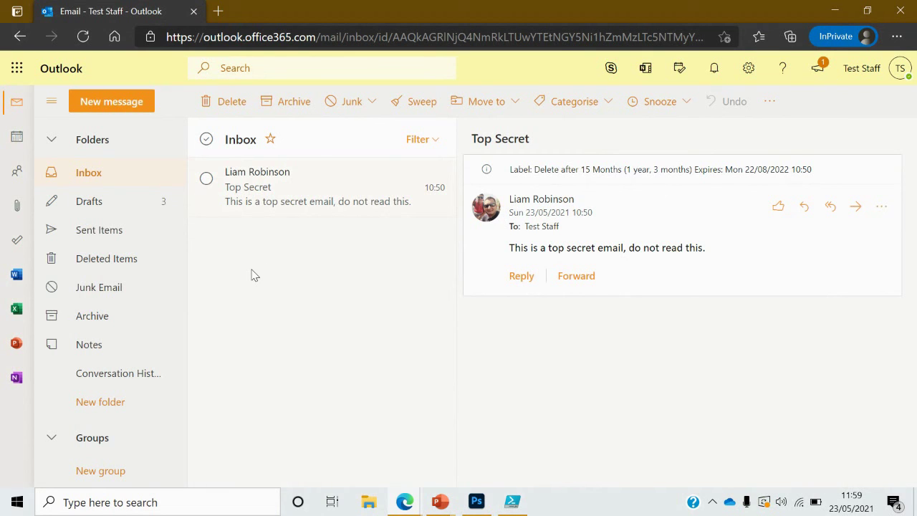